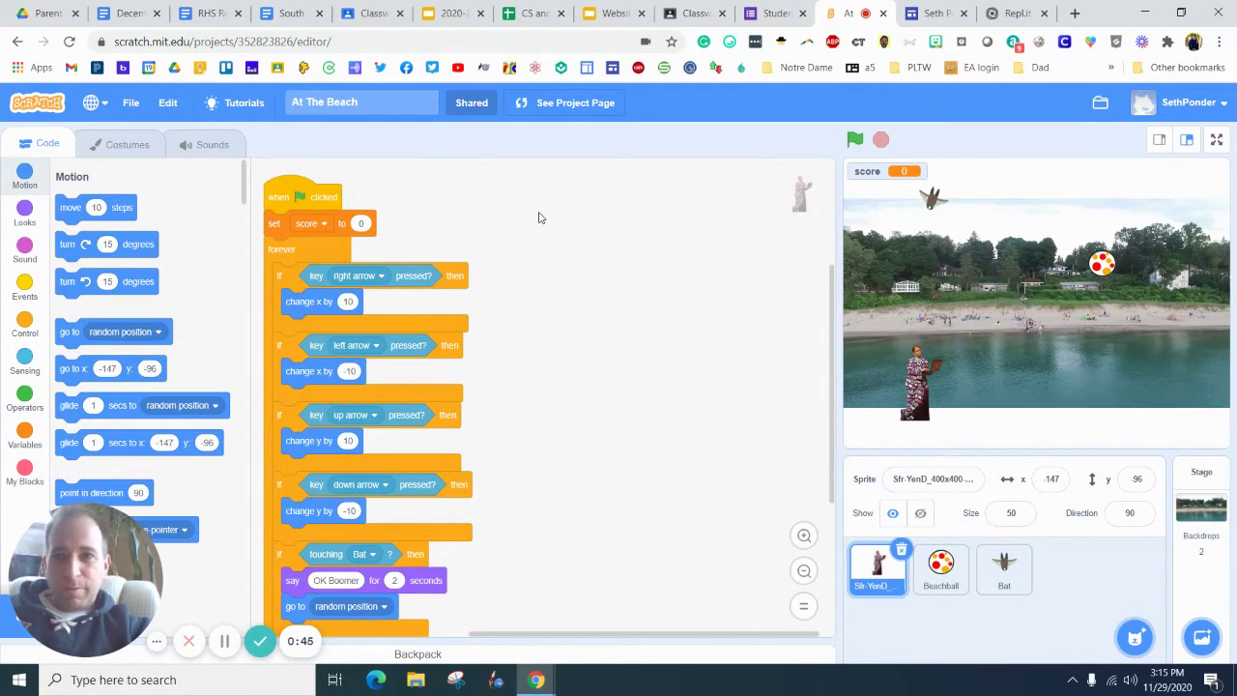
# Leave the At The Beach code editor for the project's shared Scratch page
pyautogui.rightClick(554, 114)
# Copy the At The Beach project's shareable link from the Copy Link dialog
pyautogui.click(542, 100)
pyautogui.click(542, 101)
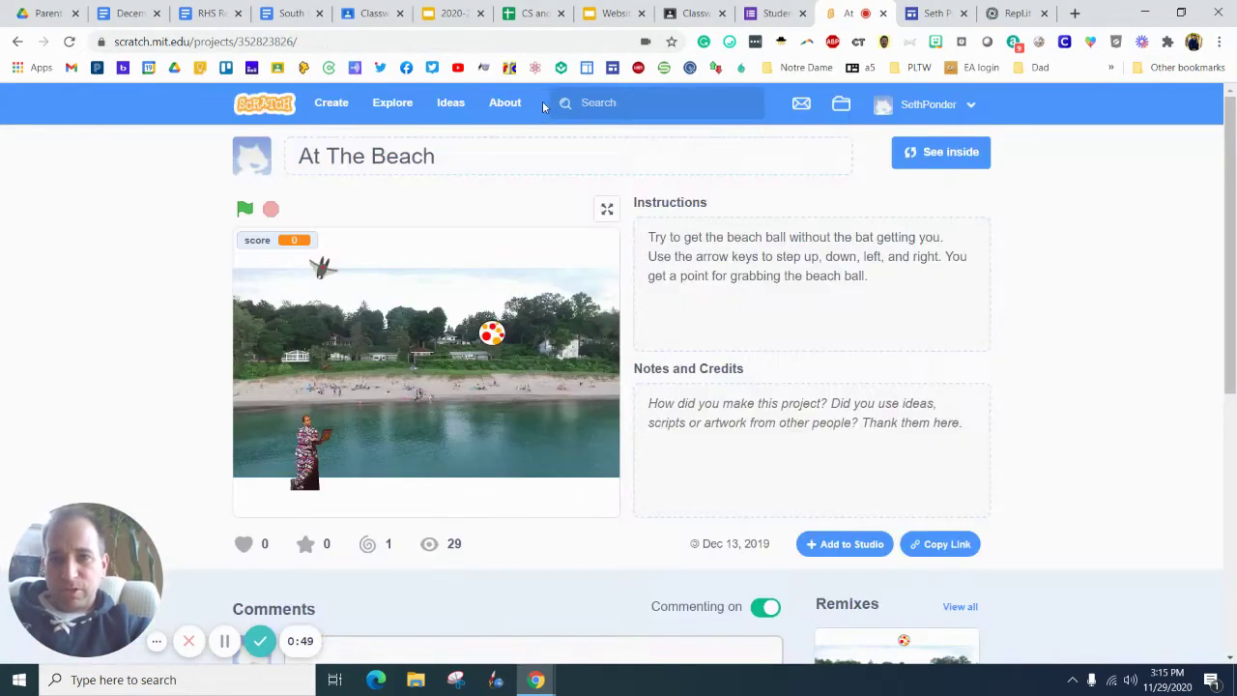
pyautogui.click(920, 544)
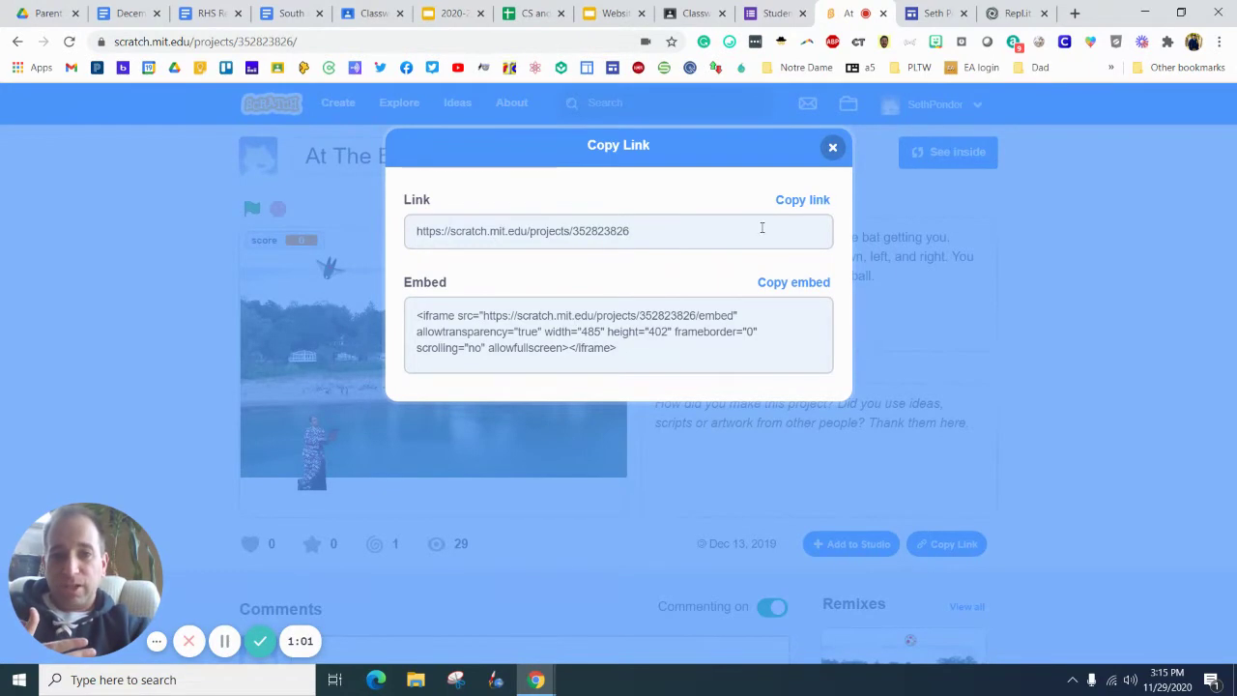
pyautogui.click(801, 203)
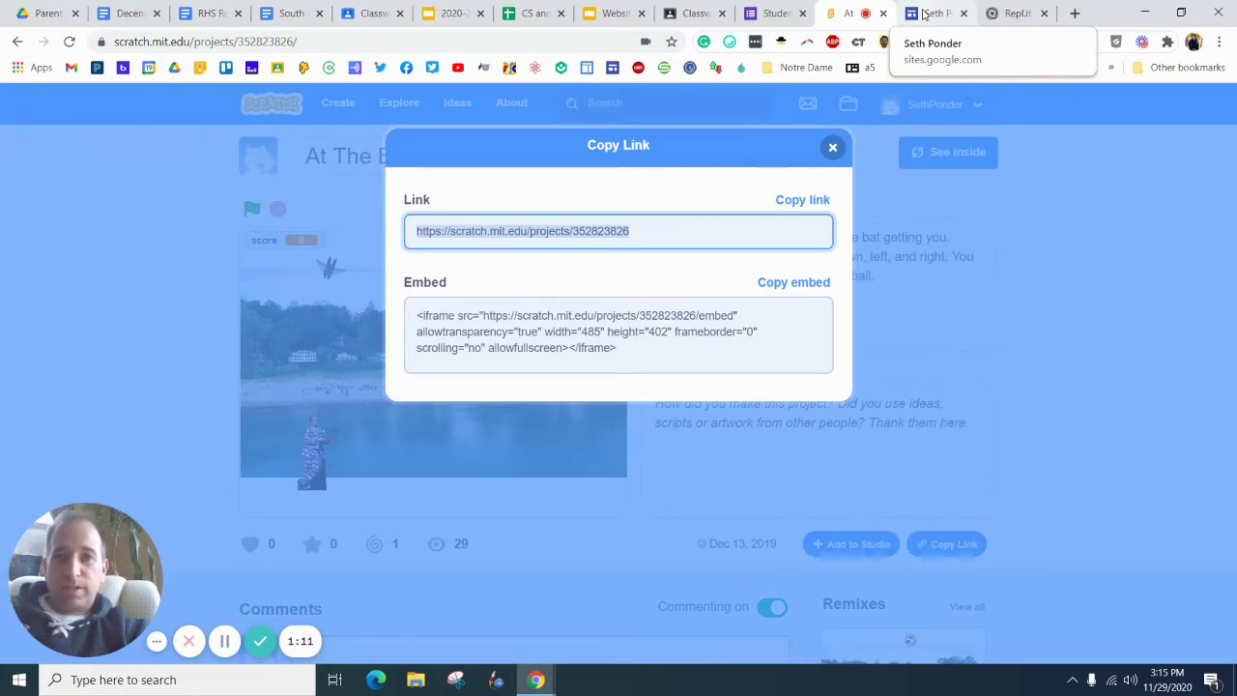
# Return to the Intro to Computer Science page in Google Sites with the Insert panel showing
pyautogui.click(925, 14)
pyautogui.click(626, 366)
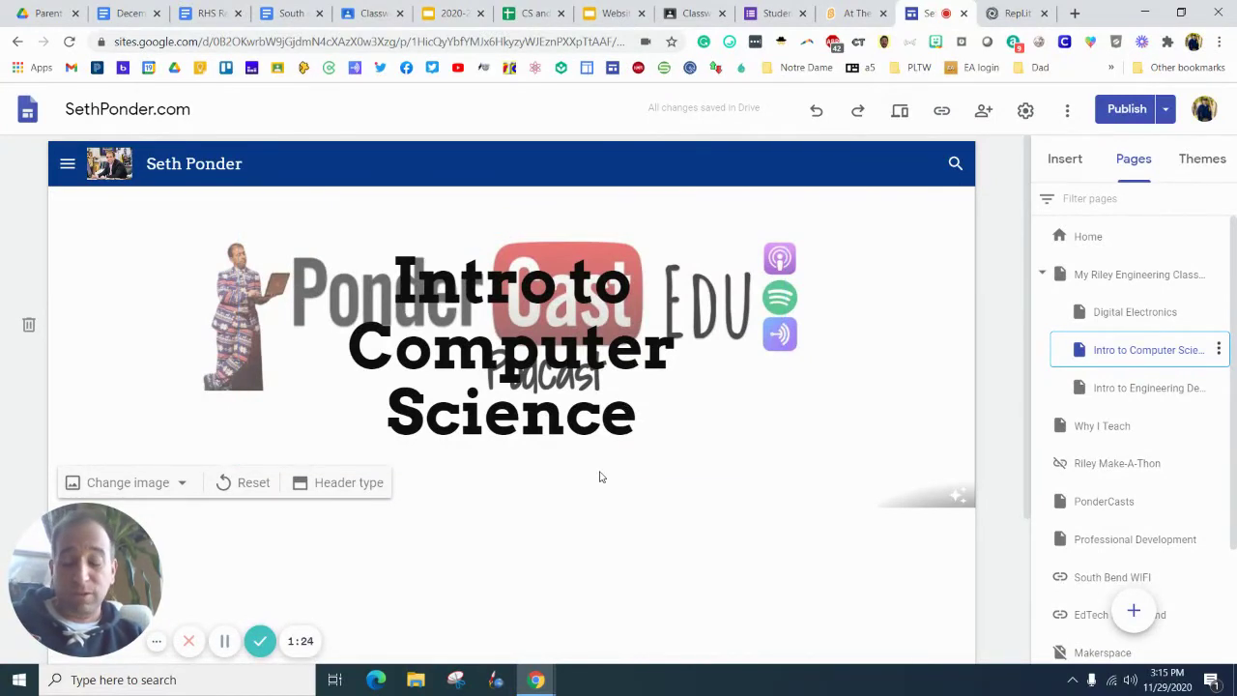
pyautogui.click(1064, 166)
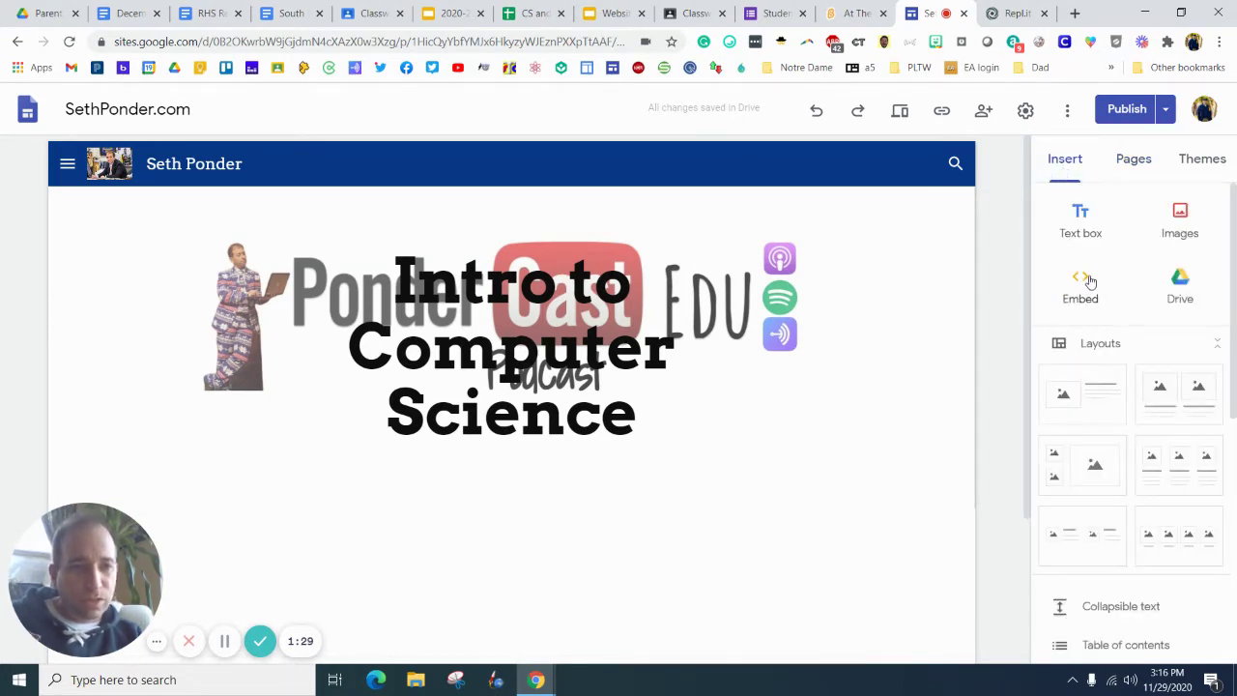
# Embed the pasted Scratch project URL with /embed appended, then deselect the new game
pyautogui.click(1082, 284)
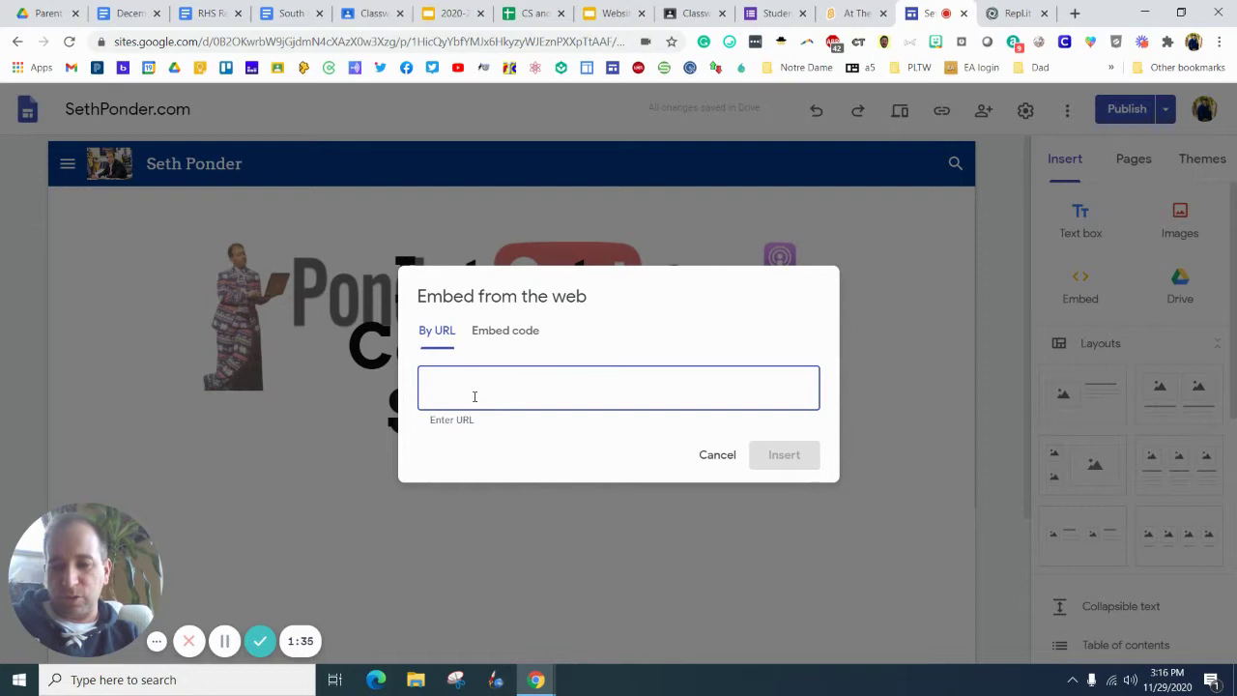
pyautogui.hotkey('ctrl', 'v')
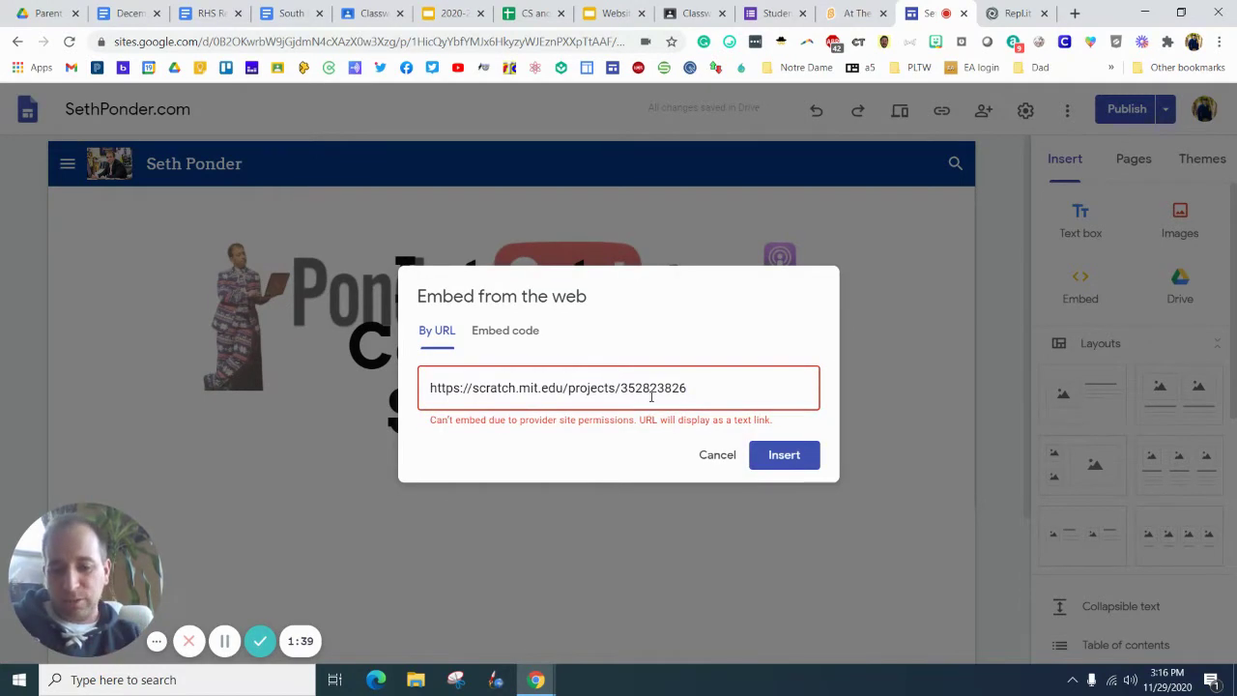
pyautogui.write('/')
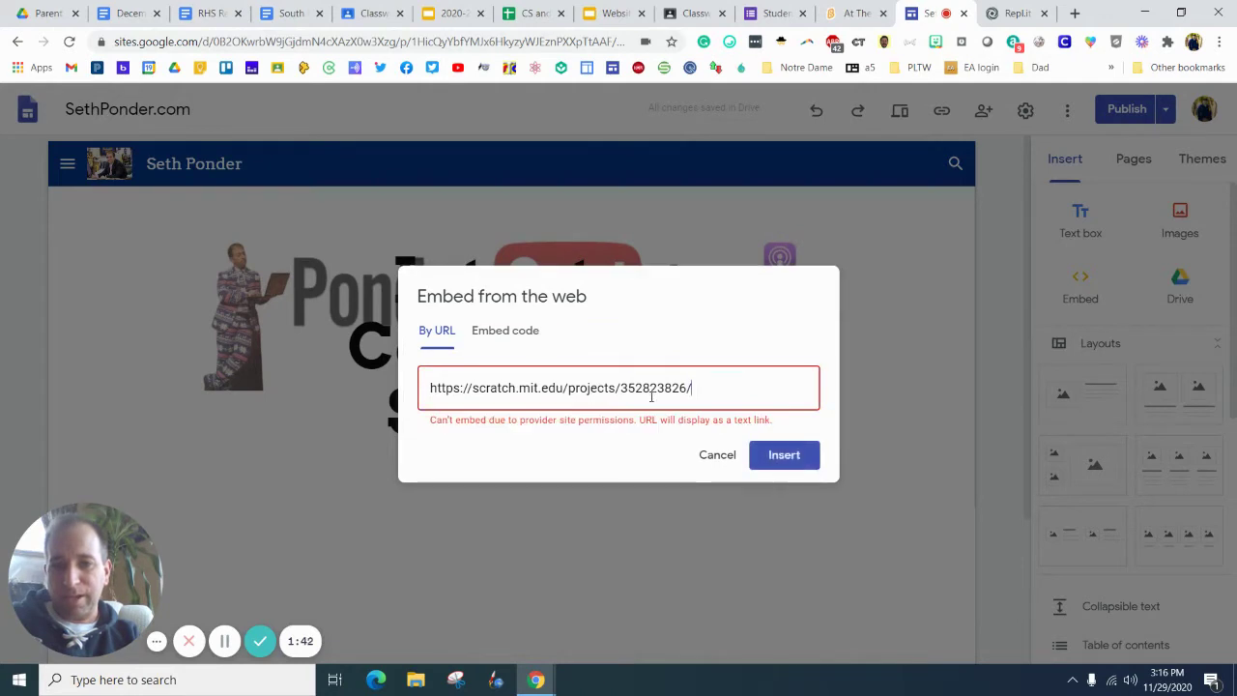
pyautogui.write('embe')
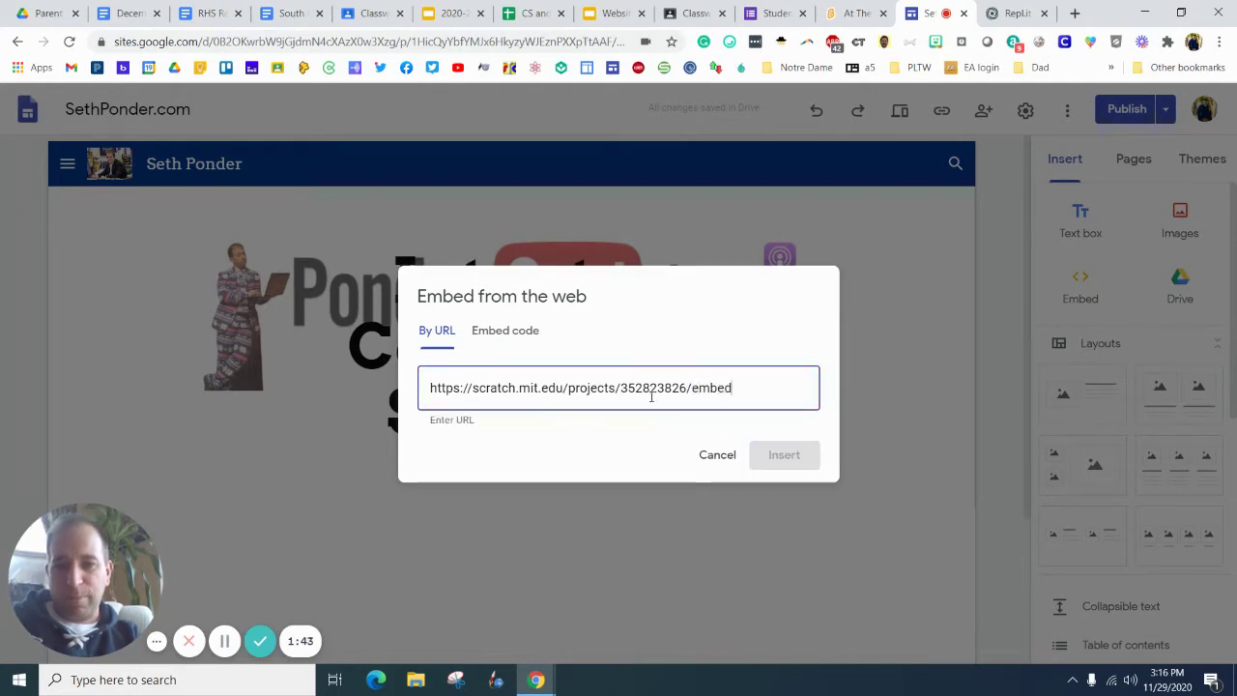
pyautogui.write('d')
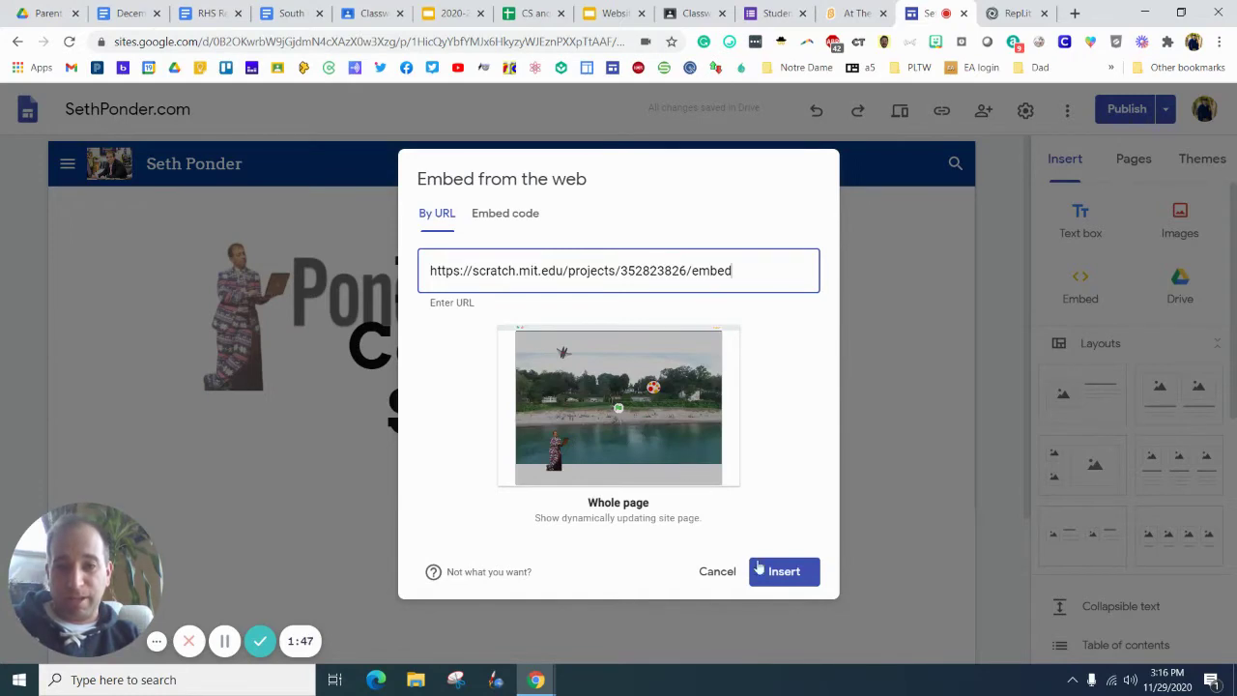
pyautogui.click(790, 574)
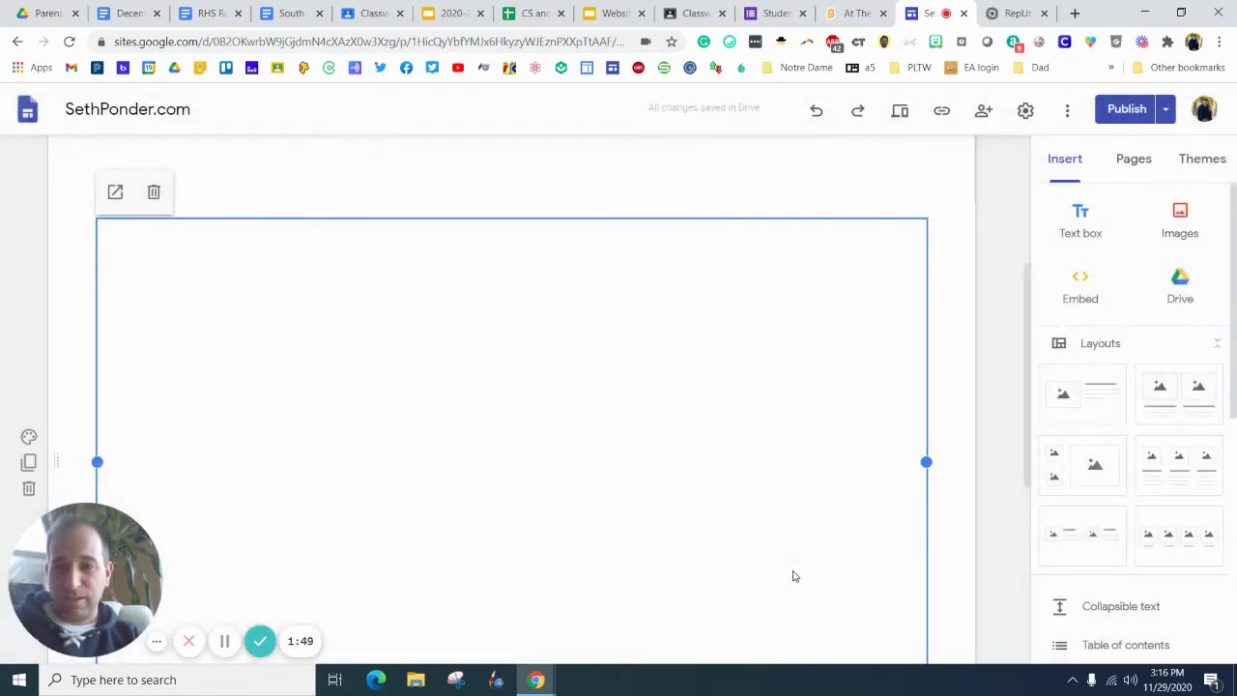
pyautogui.scroll(-3, 793, 570)
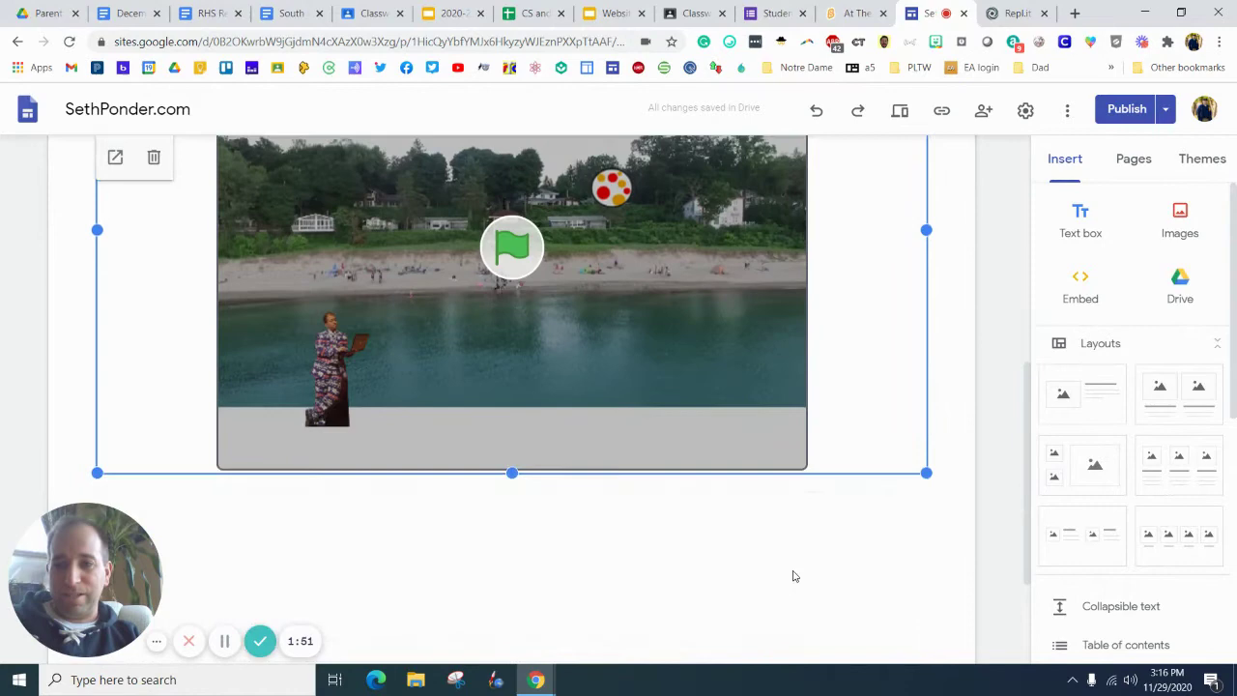
pyautogui.scroll(1, 792, 570)
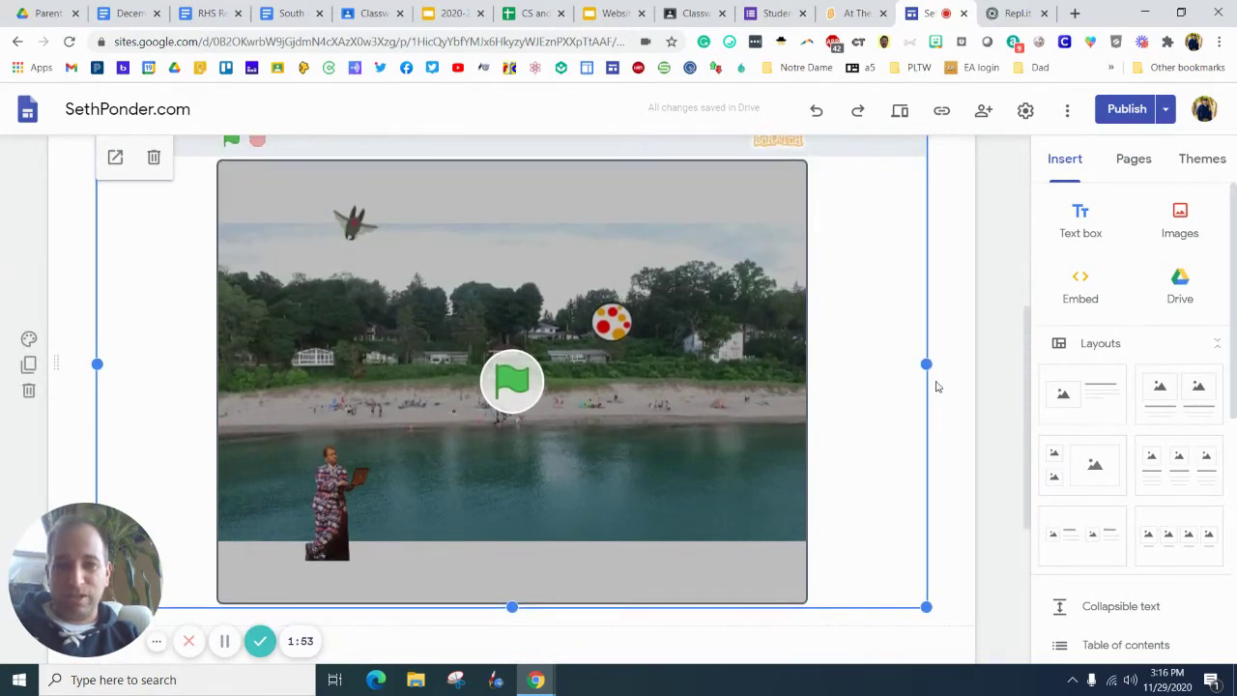
pyautogui.rightClick(903, 377)
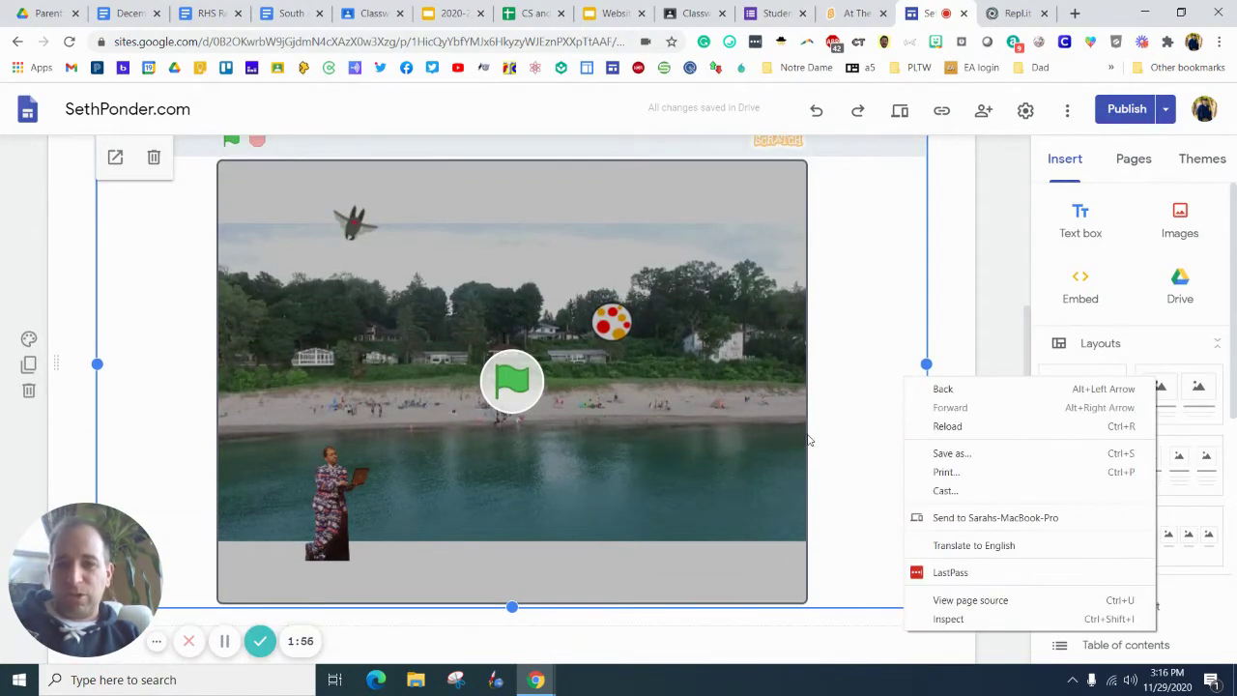
pyautogui.click(992, 233)
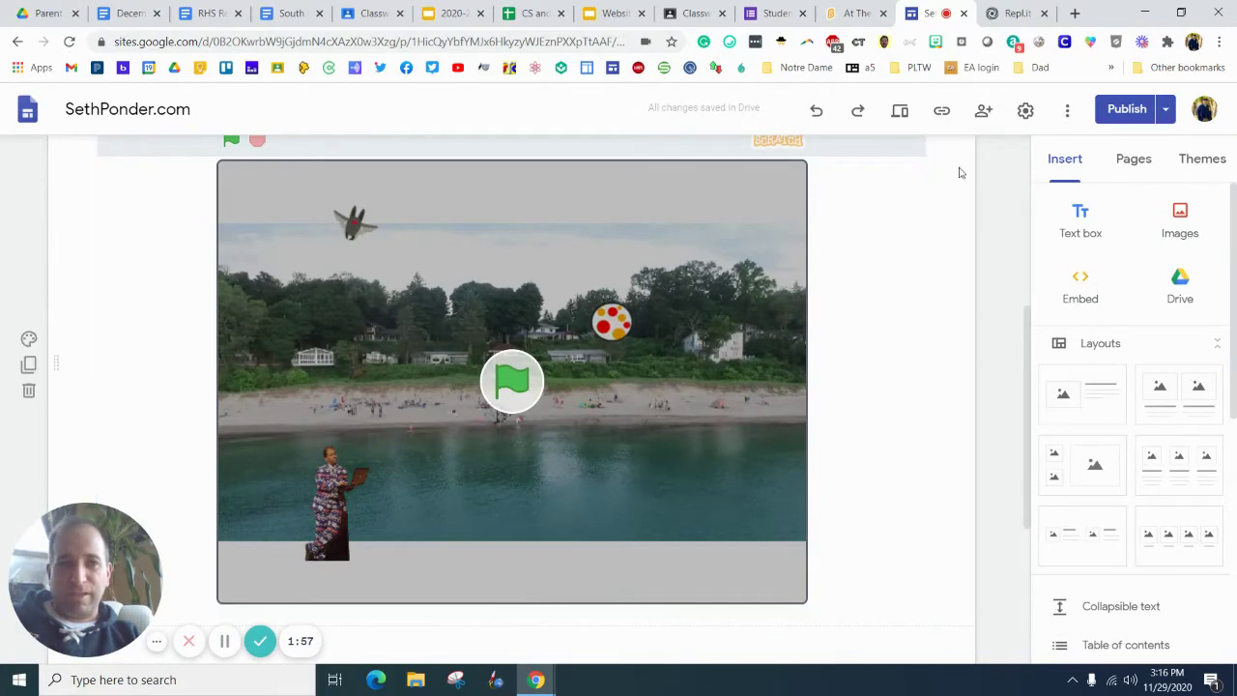
# Review the draft versus published changes and publish the site
pyautogui.click(1112, 111)
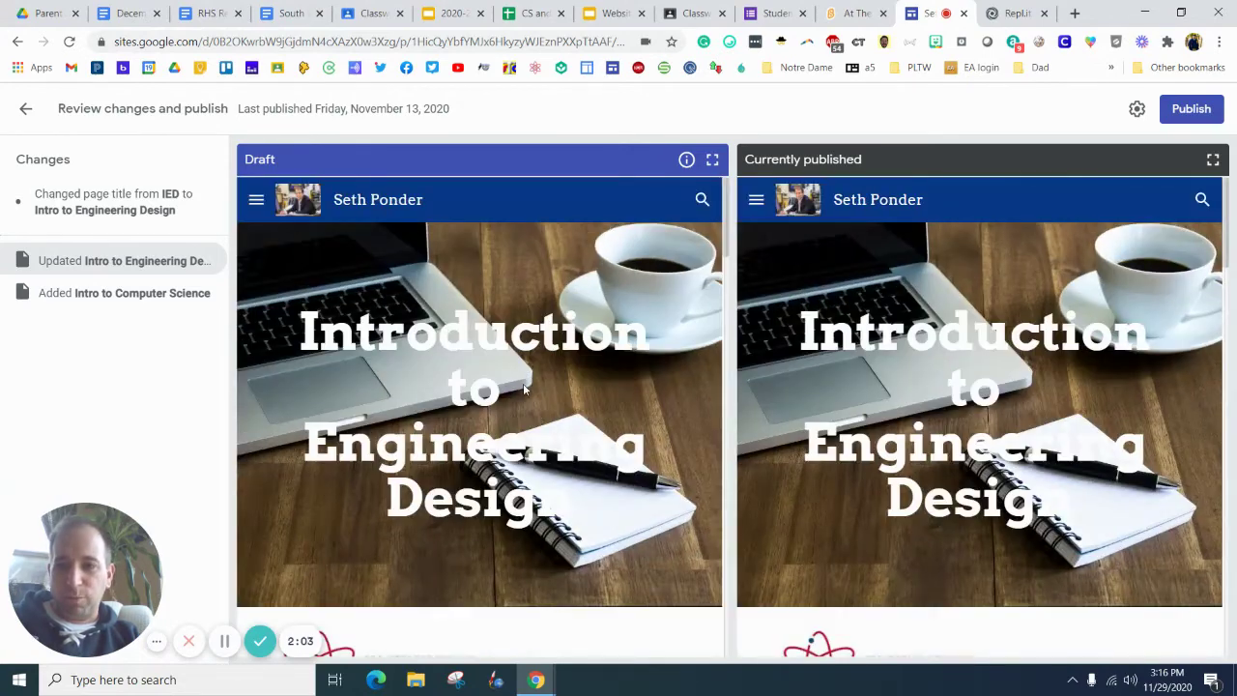
pyautogui.scroll(-6, 524, 389)
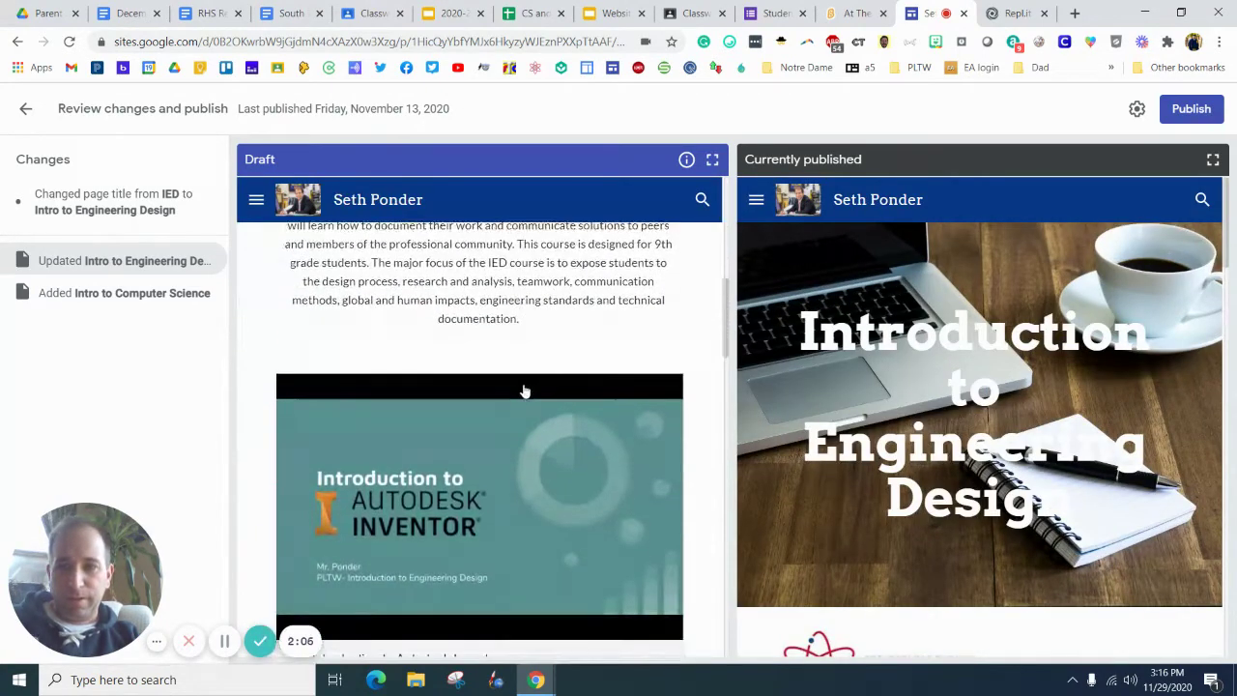
pyautogui.scroll(5, 524, 390)
pyautogui.scroll(2, 523, 392)
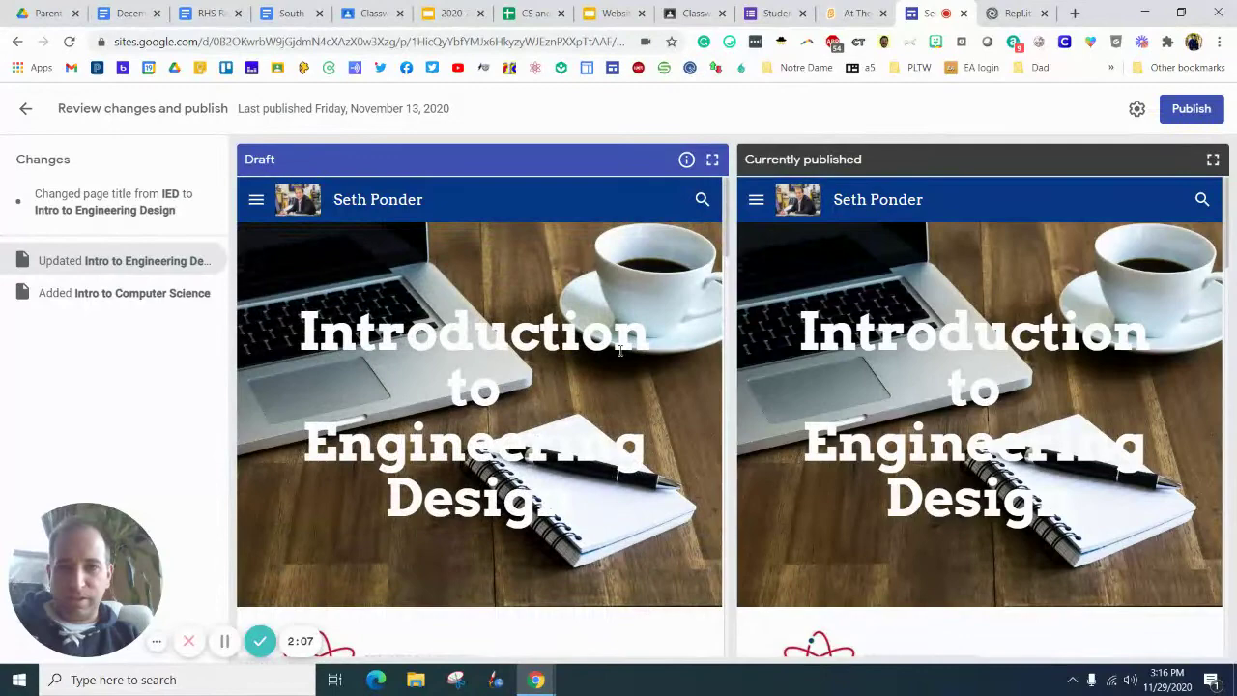
pyautogui.scroll(-3, 523, 392)
pyautogui.scroll(-10, 884, 381)
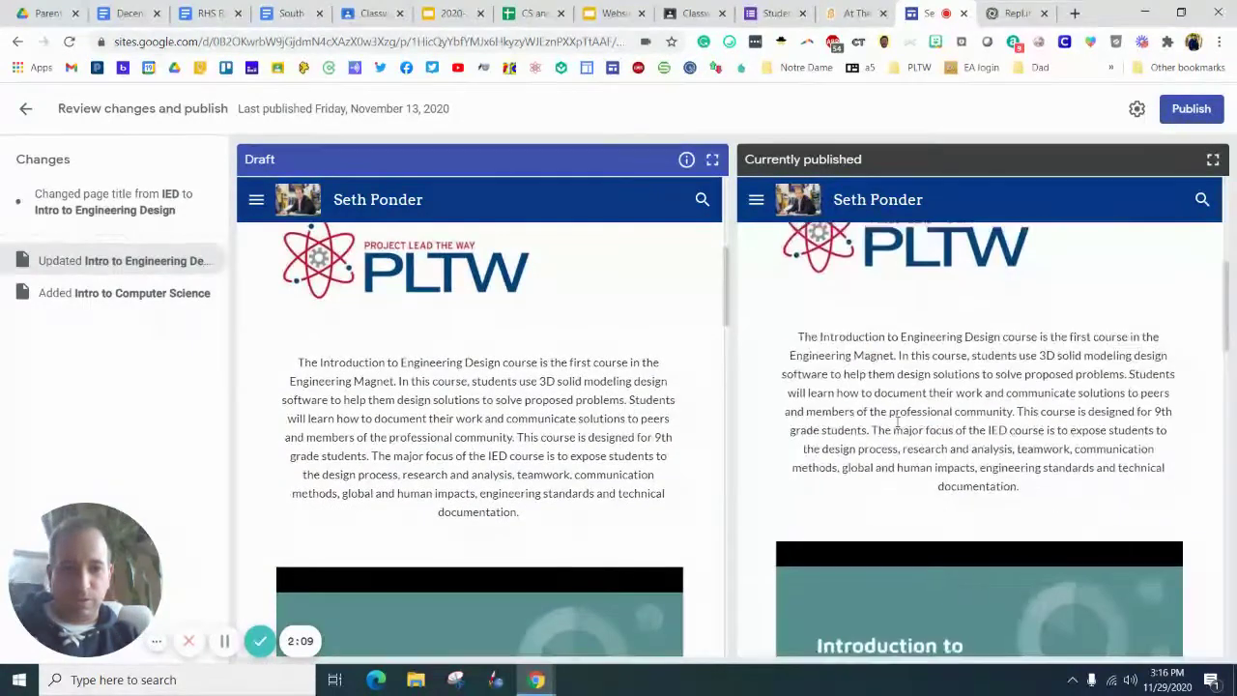
pyautogui.scroll(-5, 897, 429)
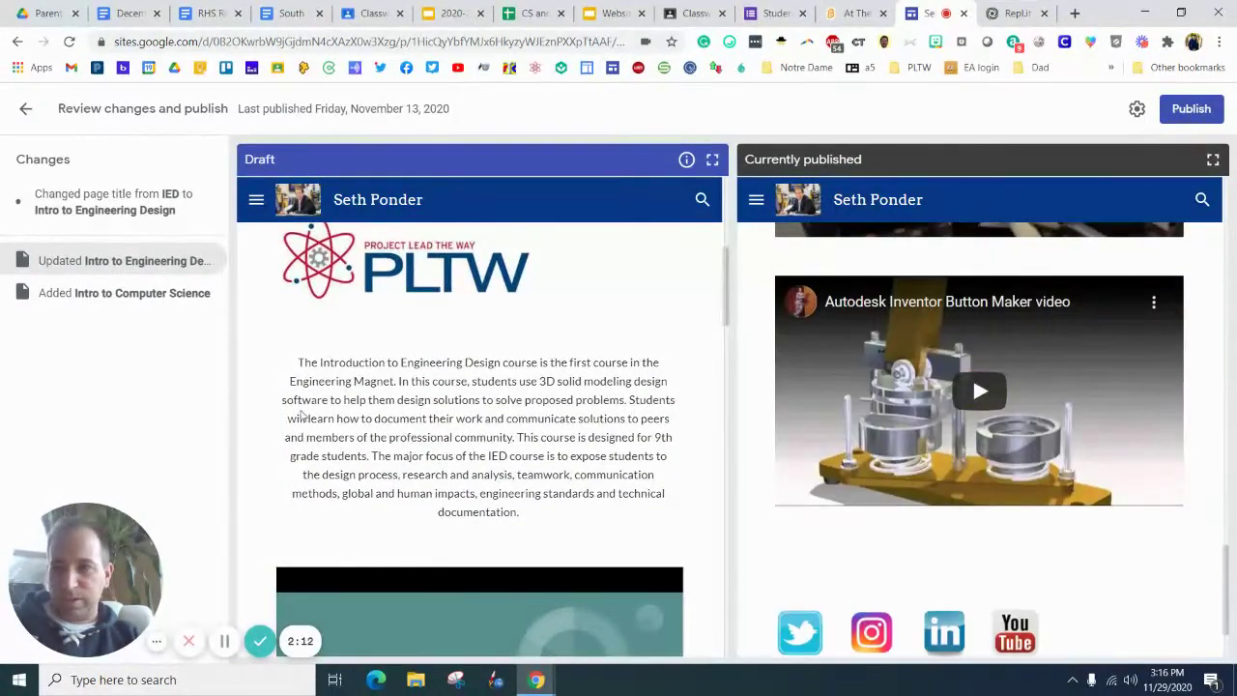
pyautogui.click(1190, 109)
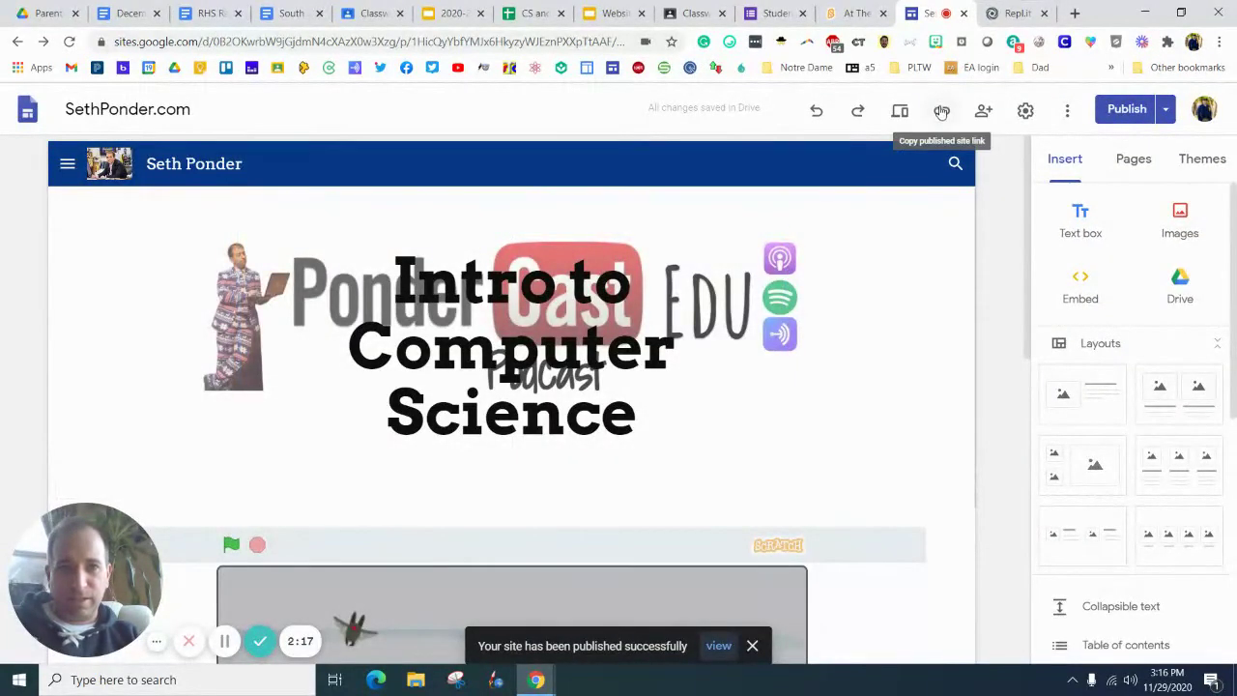
# Preview the site and start the embedded At The Beach game with its green flag
pyautogui.click(900, 112)
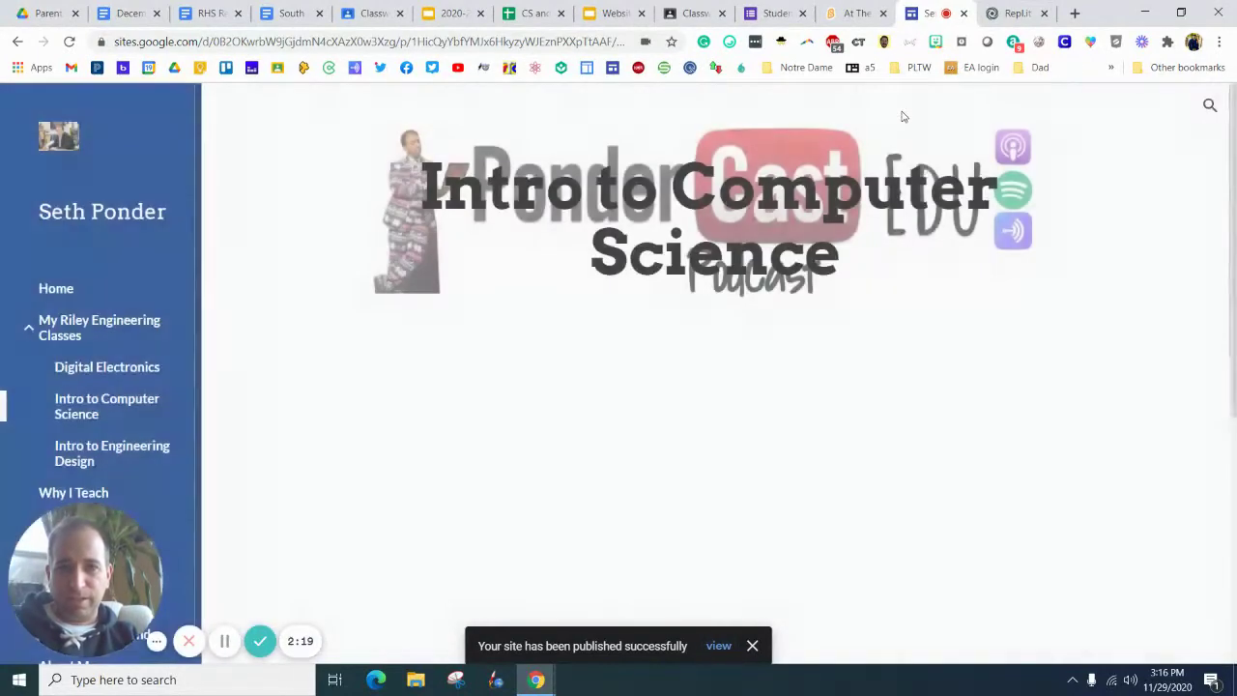
pyautogui.scroll(-4, 506, 277)
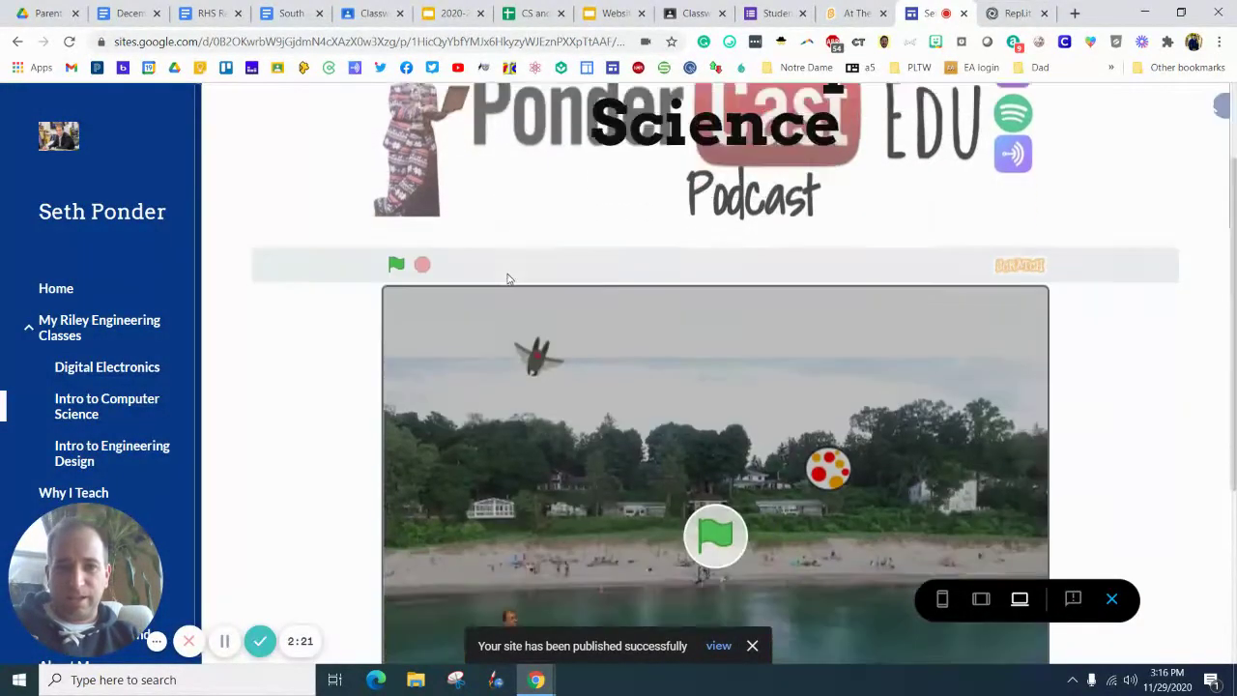
pyautogui.scroll(4, 507, 278)
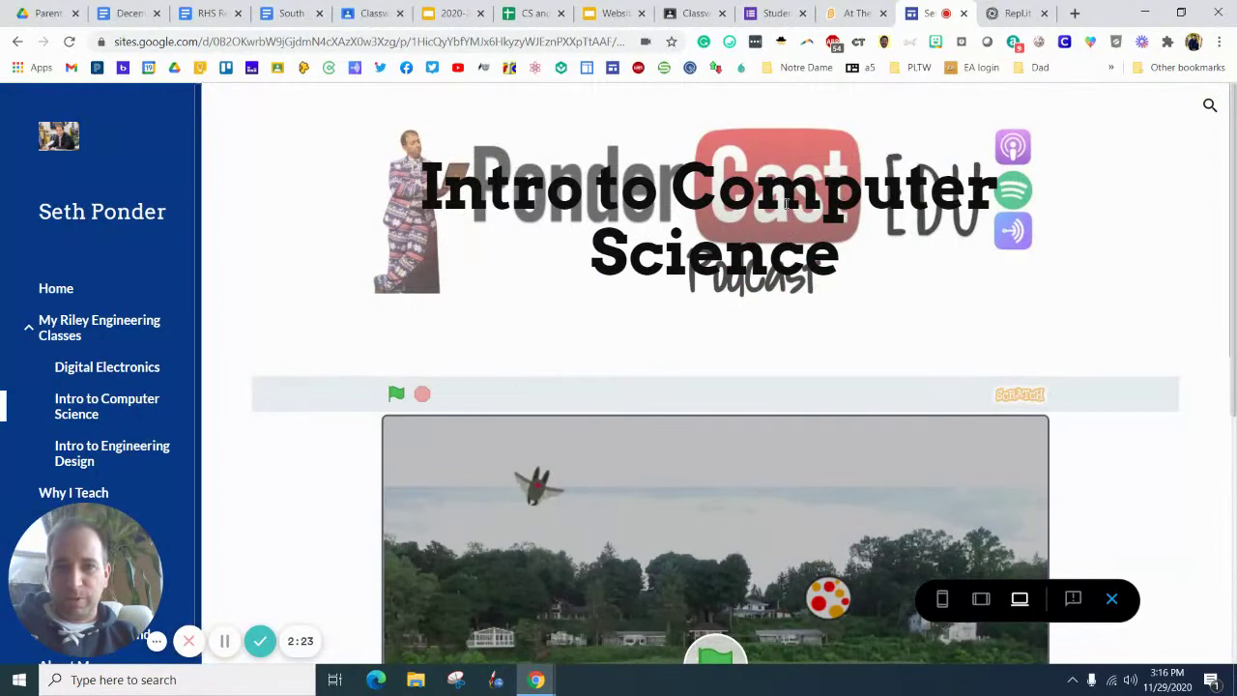
pyautogui.scroll(-4, 565, 361)
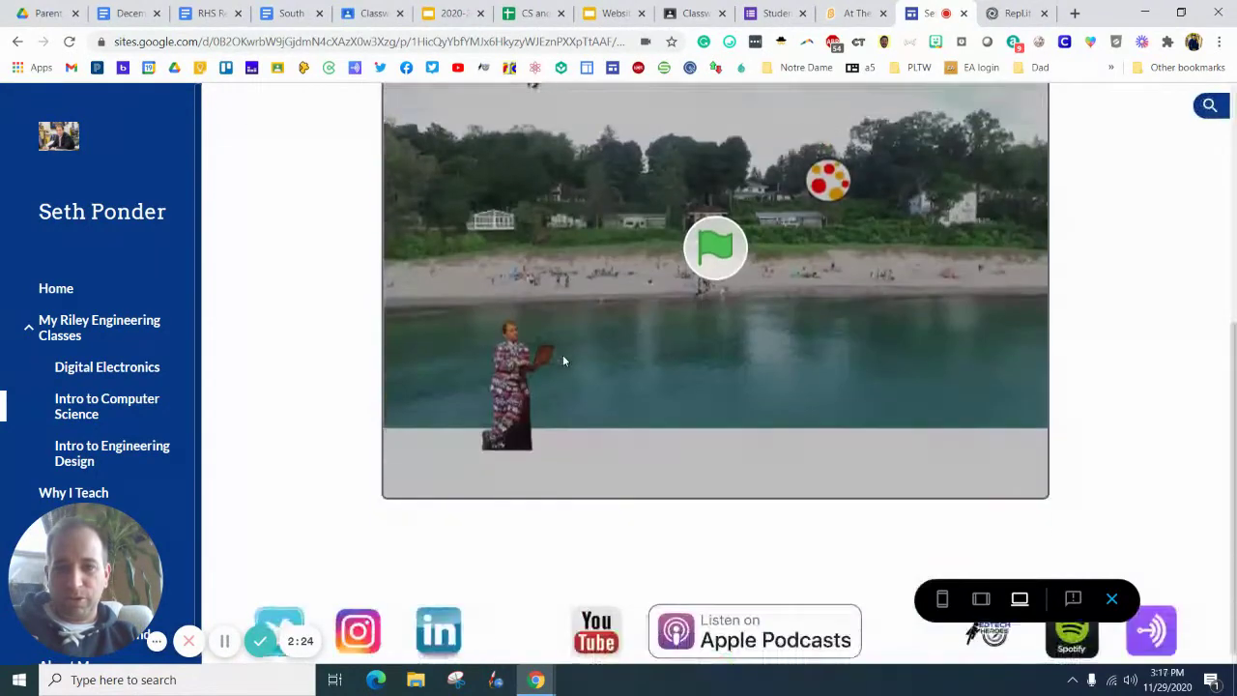
pyautogui.rightClick(717, 256)
pyautogui.click(715, 253)
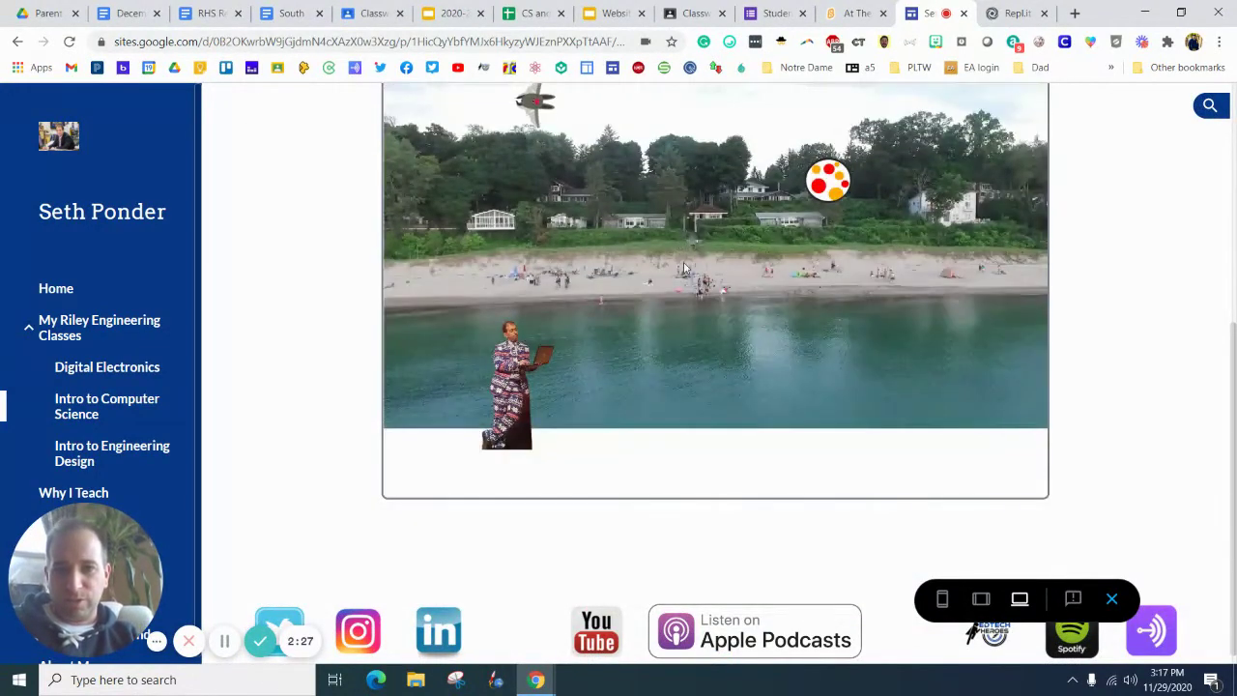
pyautogui.scroll(2, 628, 290)
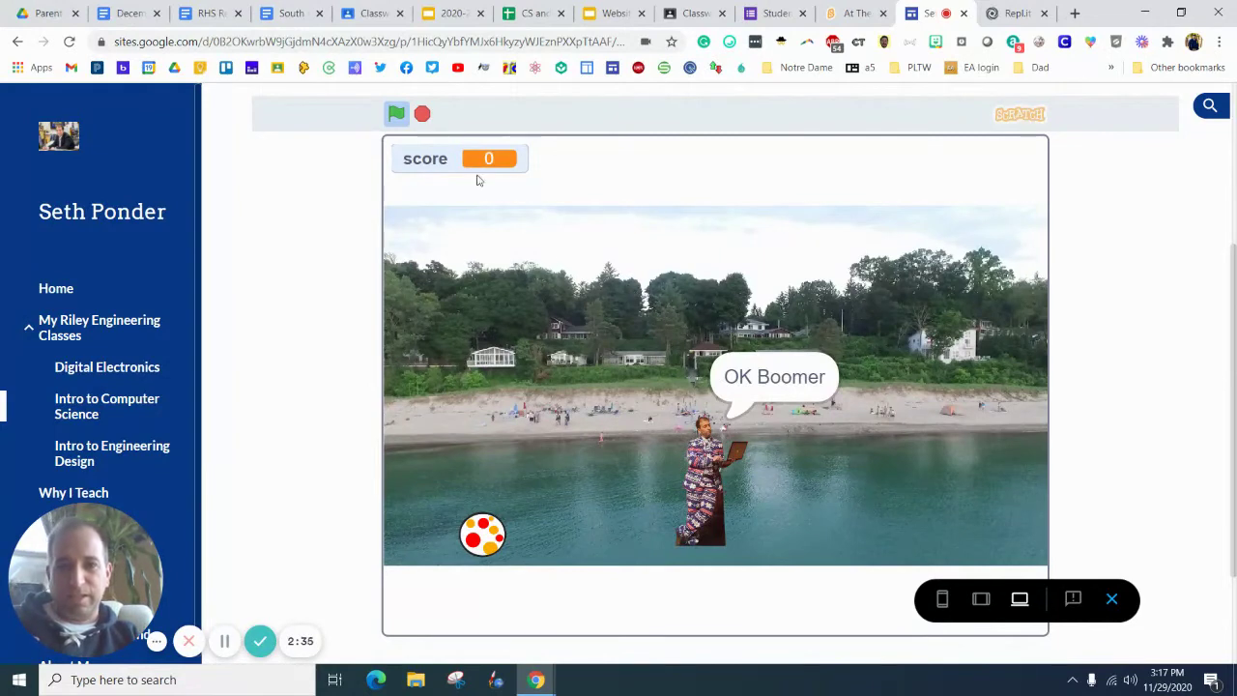
# Copy the At The Beach project's embed code from Scratch and return to scratch.html in Replit
pyautogui.click(850, 13)
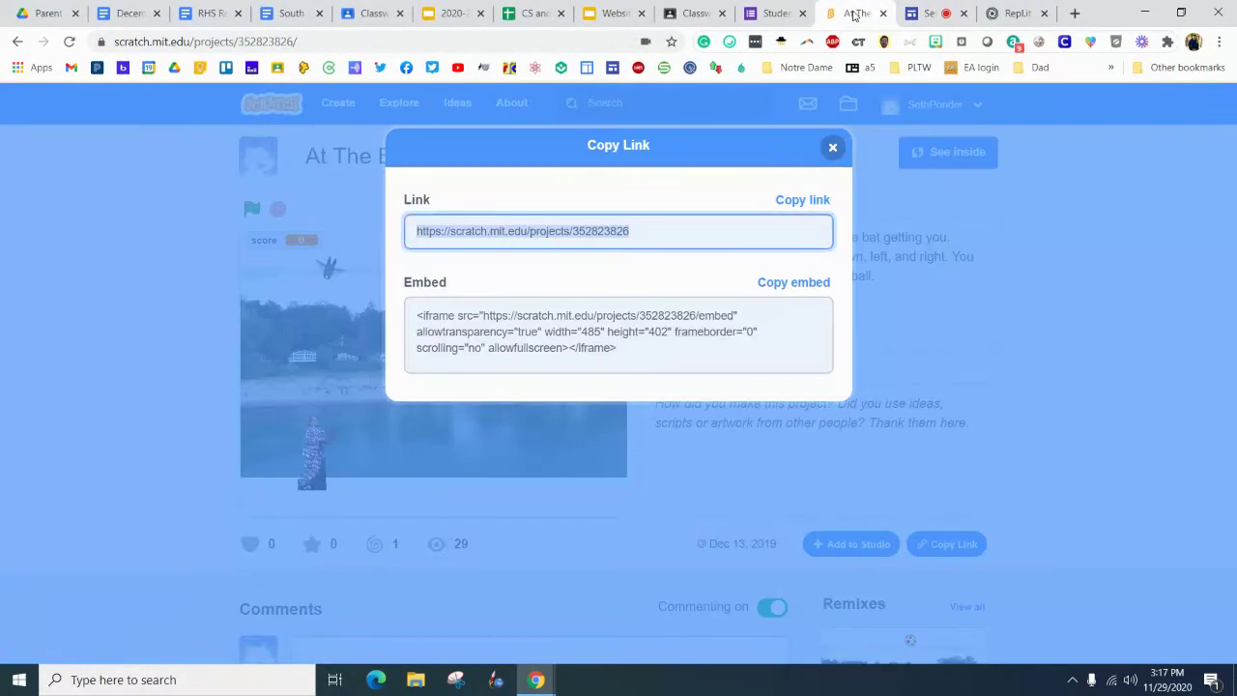
pyautogui.click(831, 148)
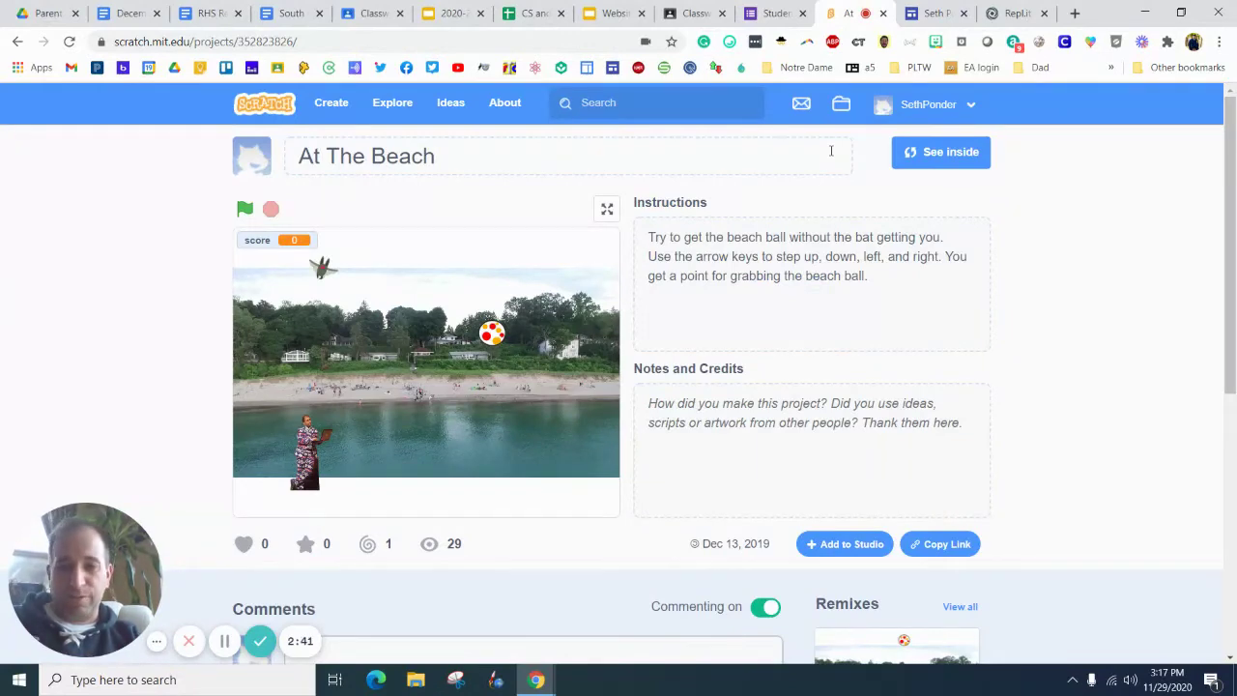
pyautogui.click(928, 545)
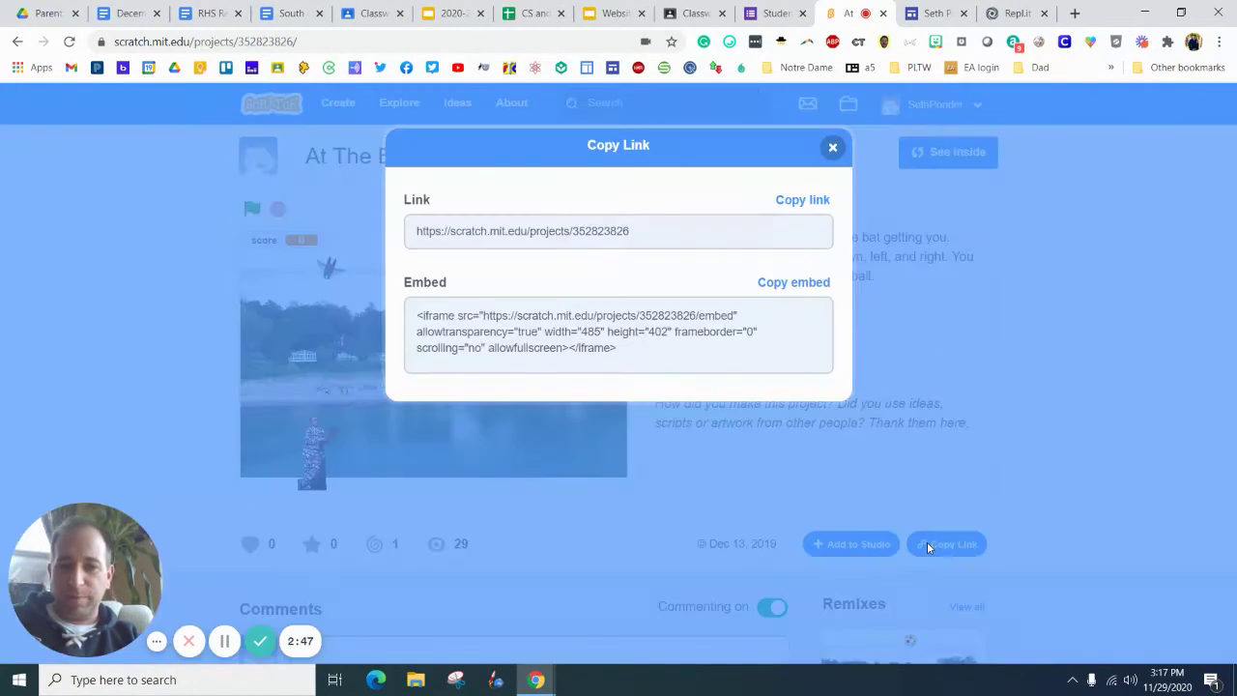
pyautogui.click(791, 284)
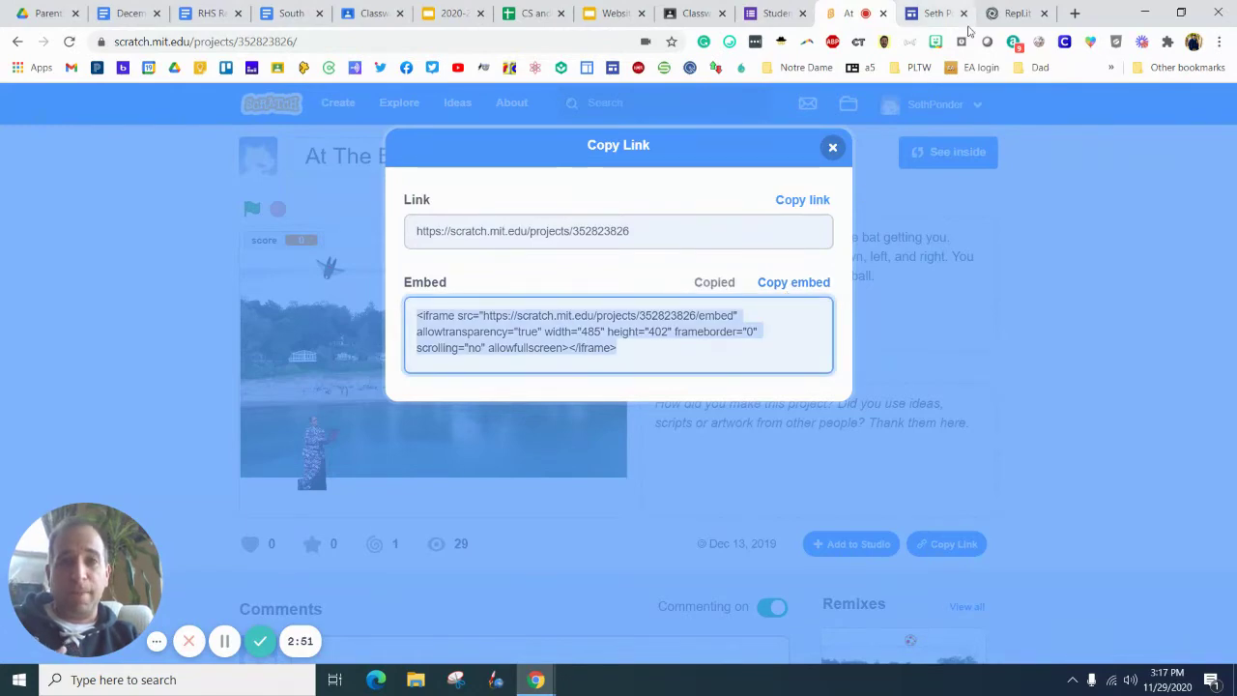
pyautogui.click(1005, 15)
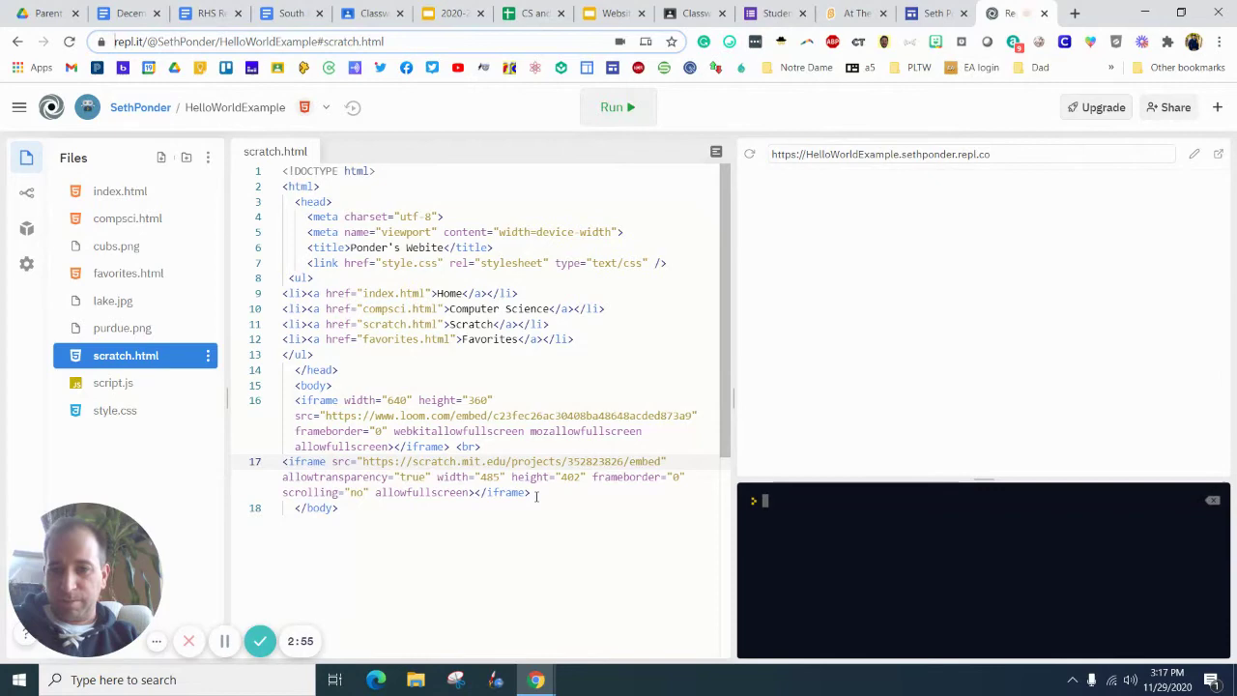
# Remove the old Scratch iframe line and trailing <br>, then view the live page in a new tab
pyautogui.moveTo(531, 492); pyautogui.dragTo(276, 461)
pyautogui.press('BackSpace')
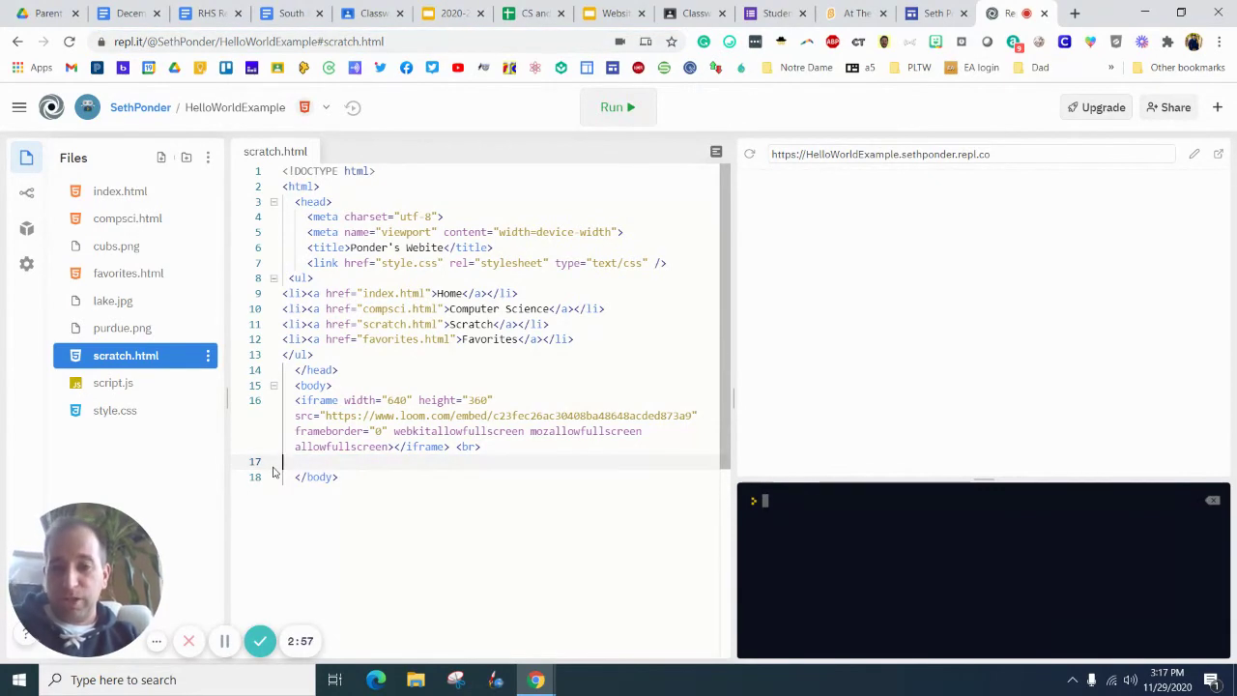
pyautogui.press('BackSpace')
pyautogui.press('BackSpace')
pyautogui.press('BackSpace')
pyautogui.press('BackSpace')
pyautogui.press('BackSpace')
pyautogui.press('BackSpace')
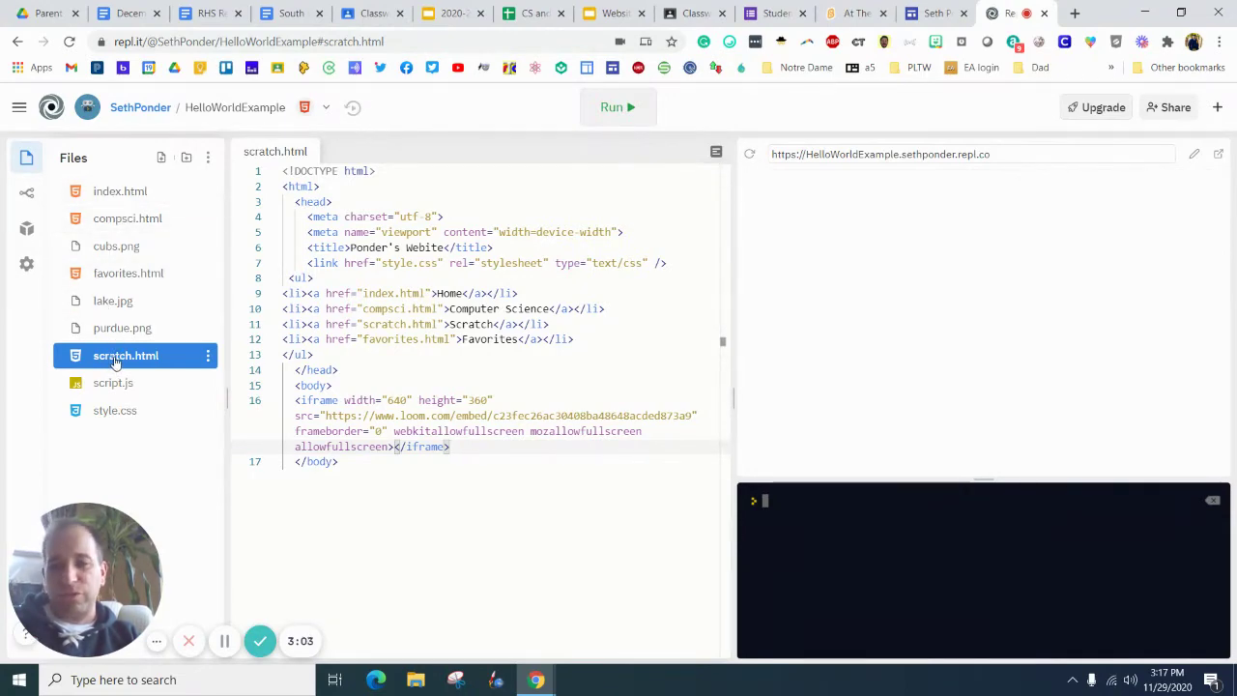
pyautogui.click(1220, 157)
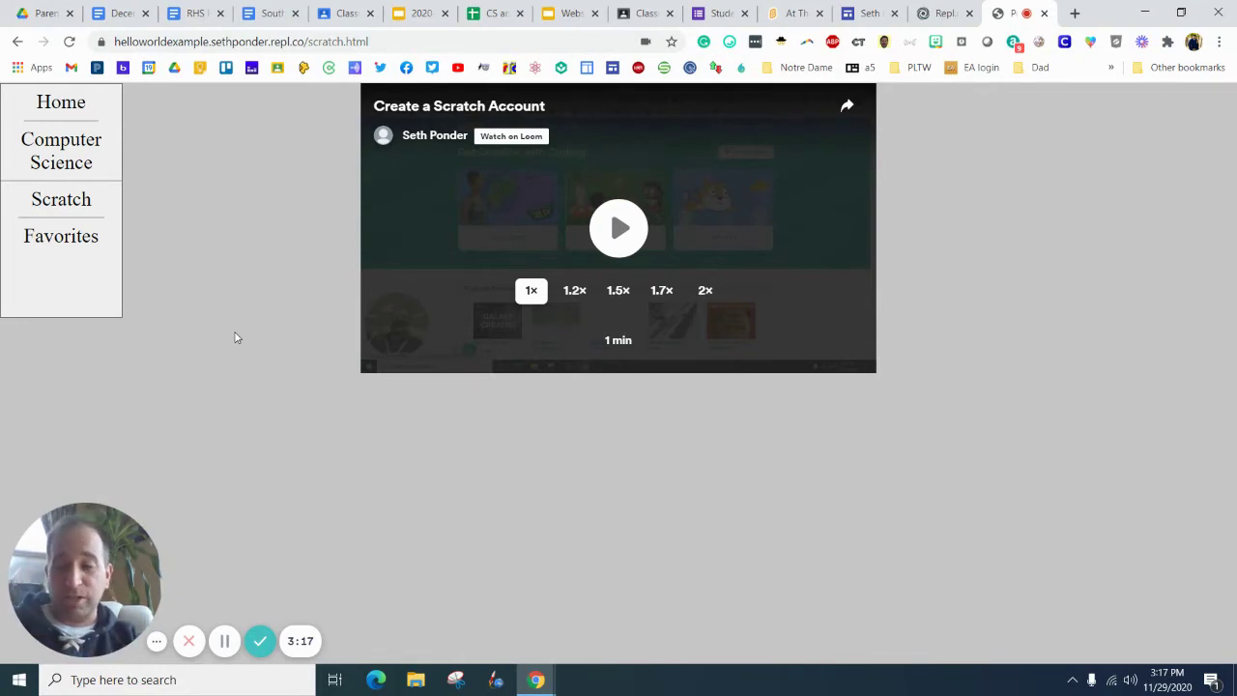
# Paste the freshly copied At The Beach embed iframe on new line 17 below the Loom iframe
pyautogui.click(933, 14)
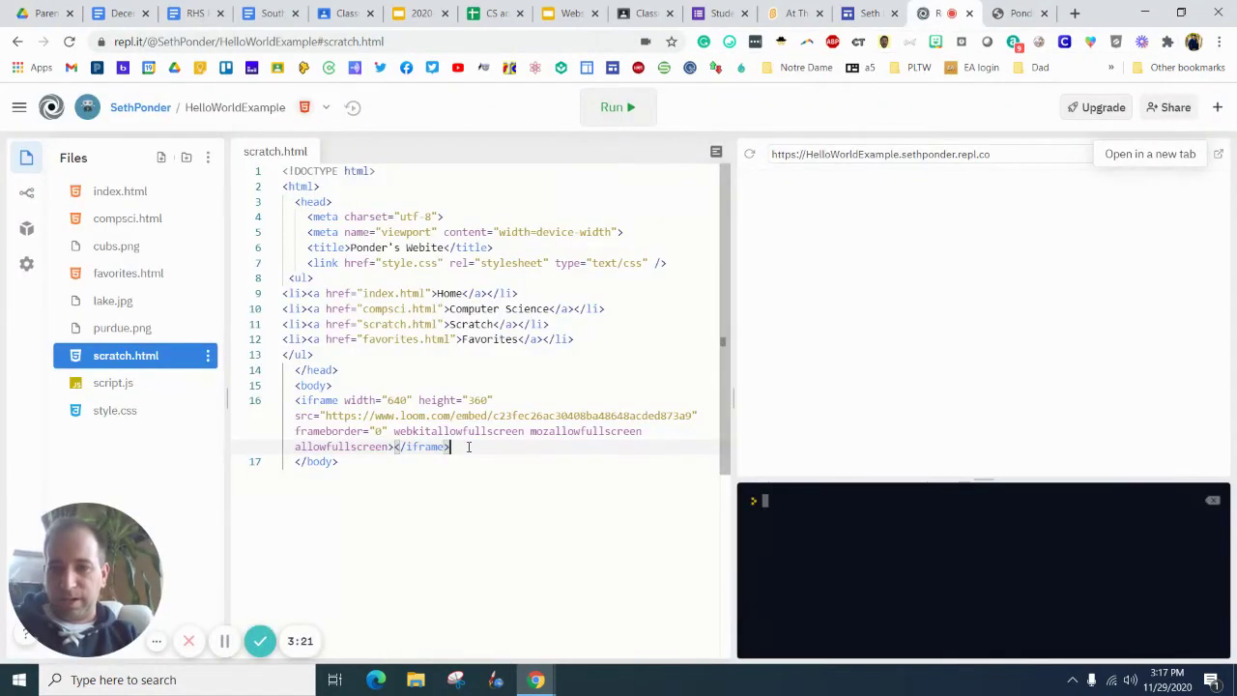
pyautogui.press('Return')
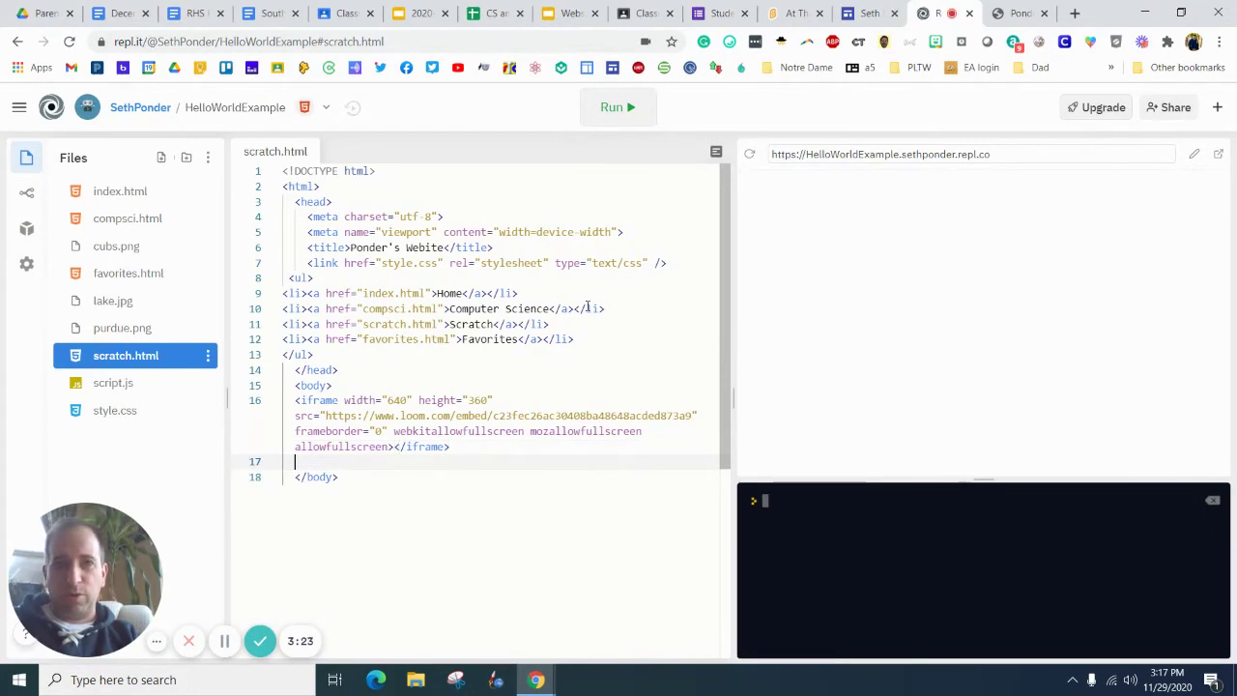
pyautogui.click(810, 15)
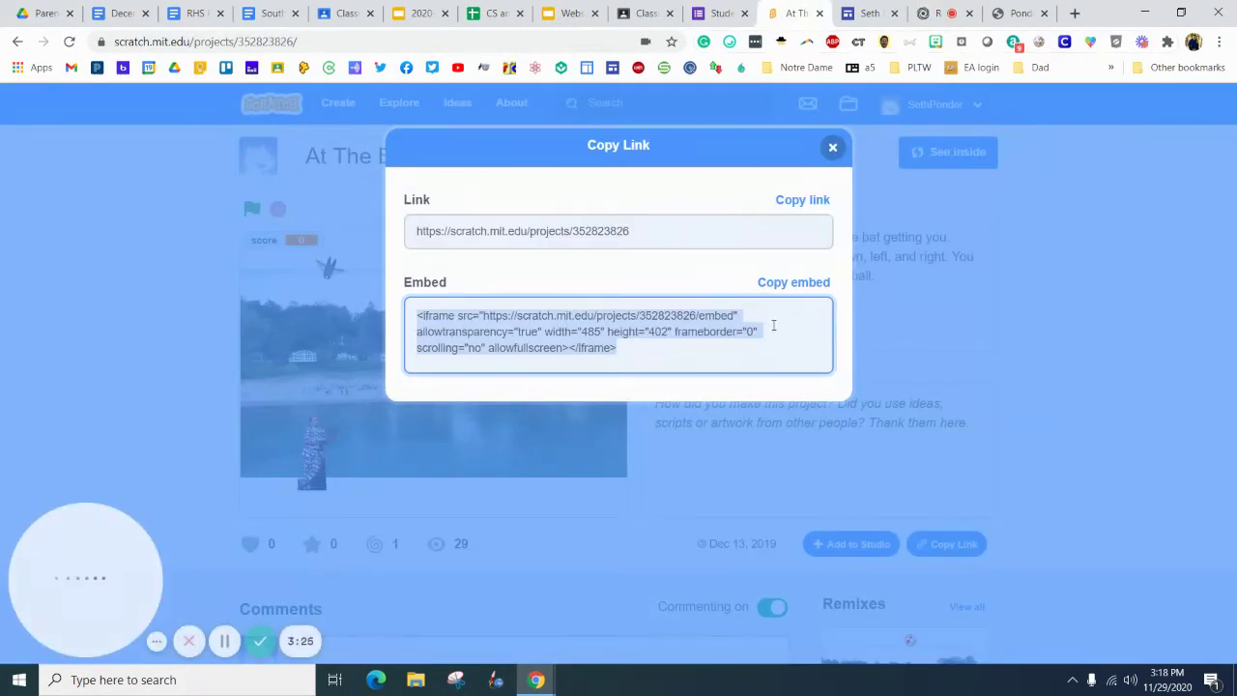
pyautogui.click(799, 281)
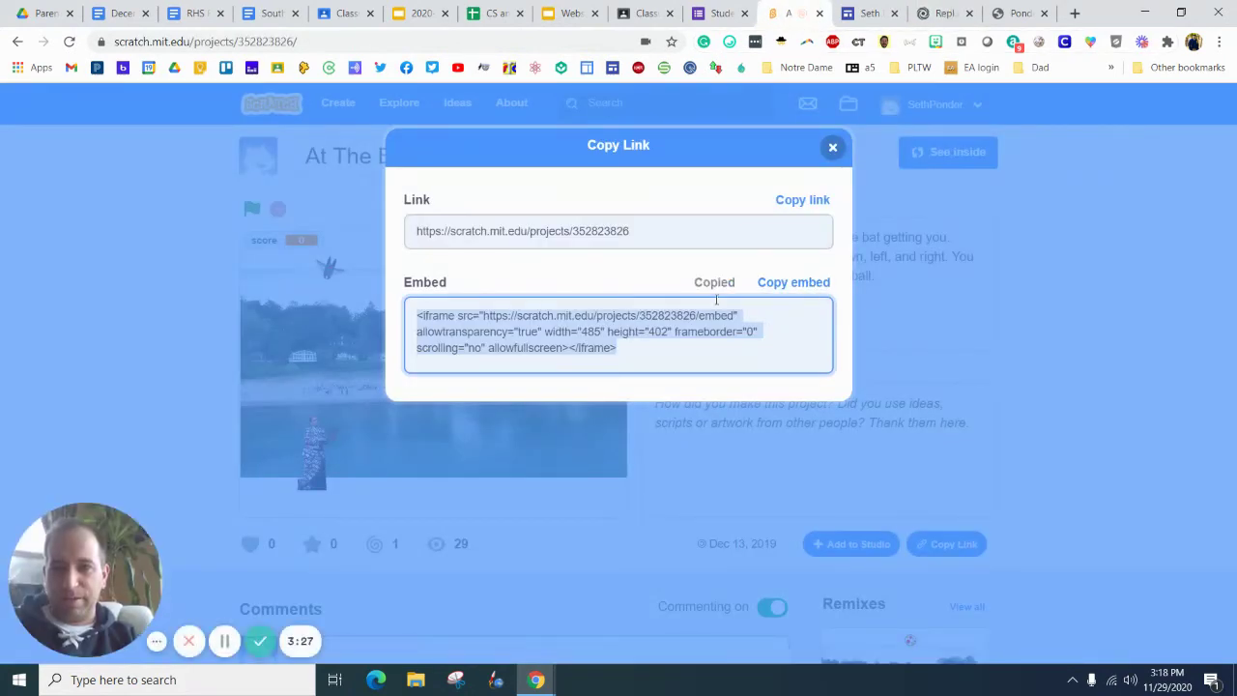
pyautogui.click(936, 12)
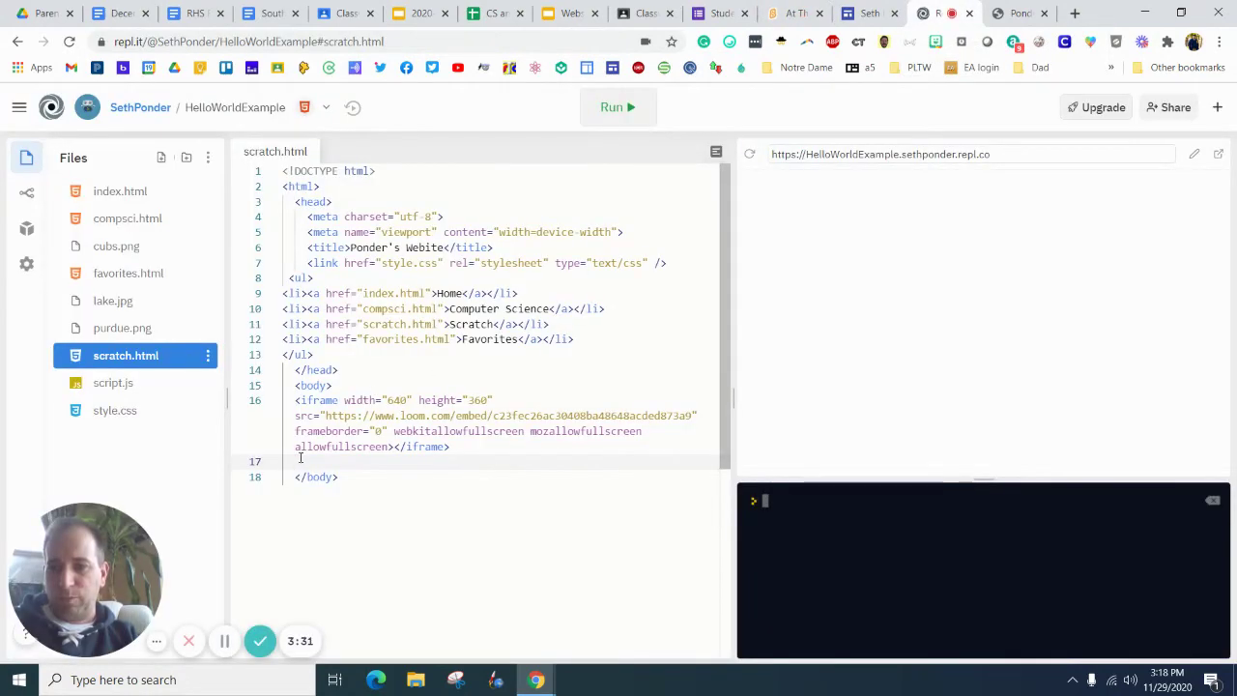
pyautogui.hotkey('ctrl', 'v')
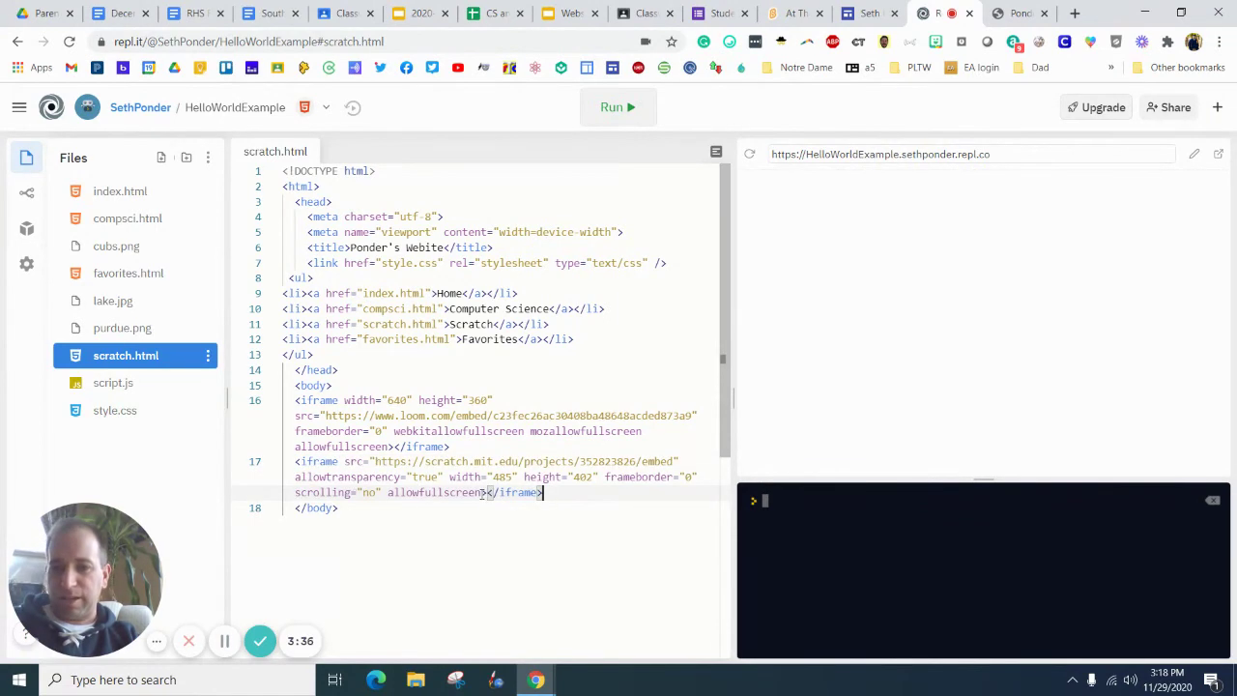
pyautogui.click(1022, 13)
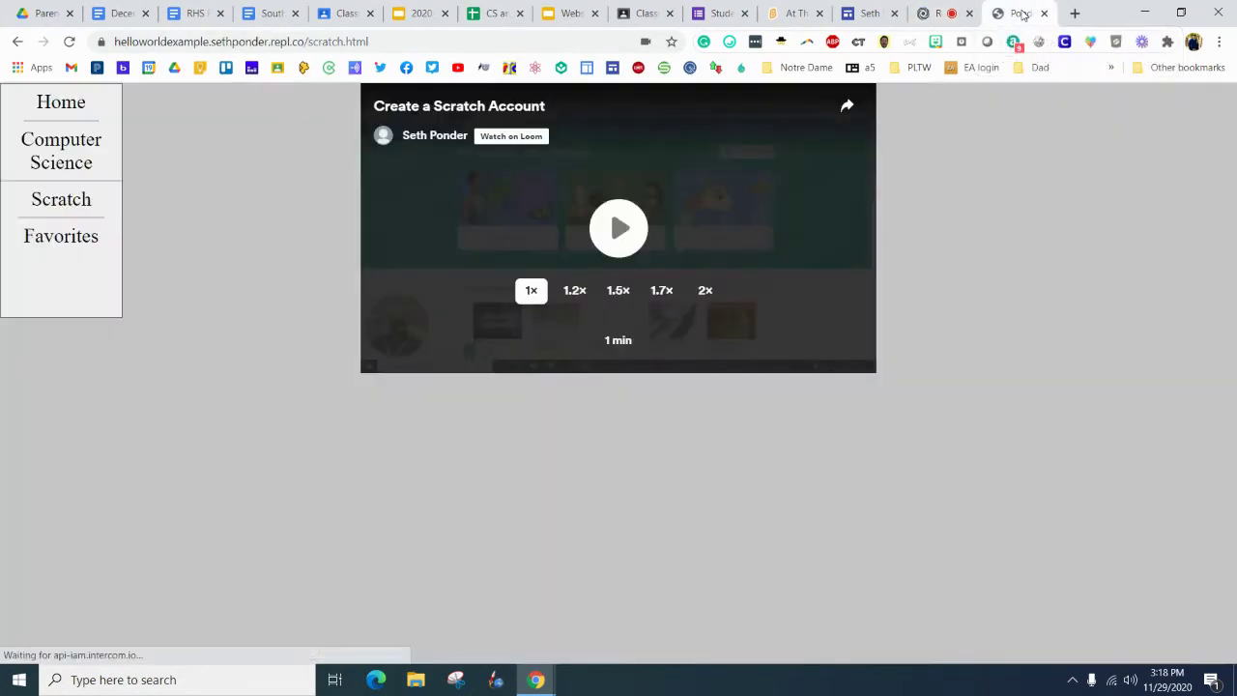
pyautogui.click(68, 40)
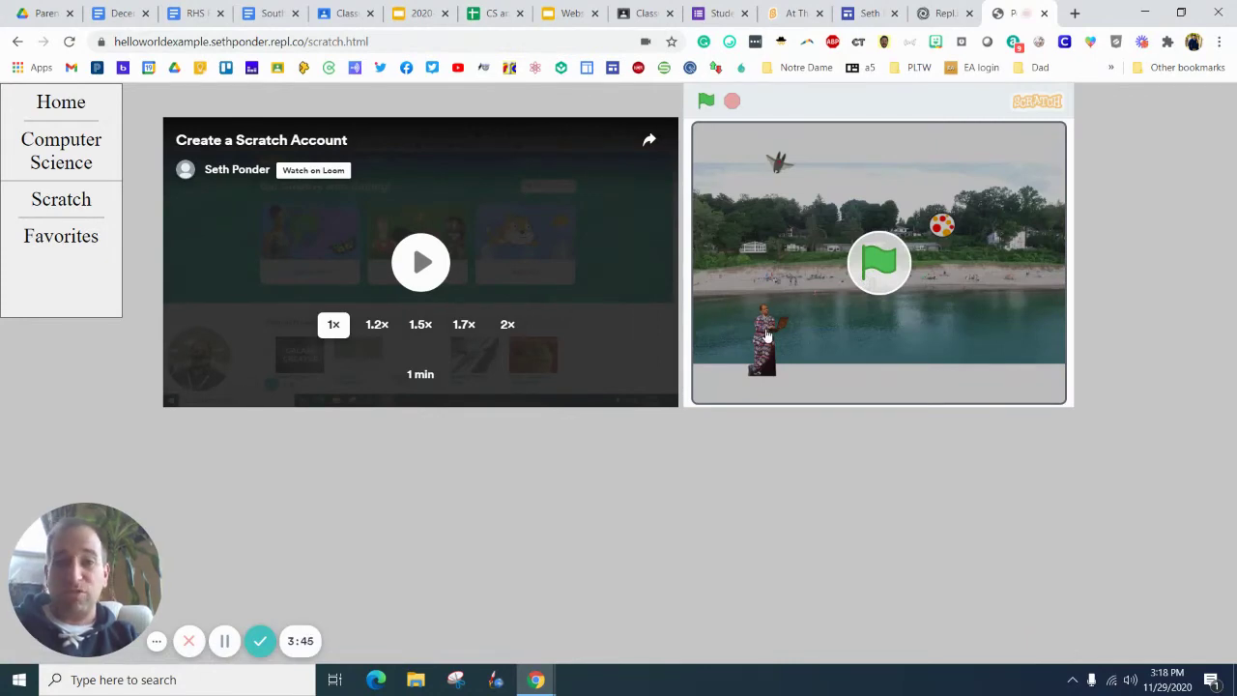
pyautogui.click(942, 14)
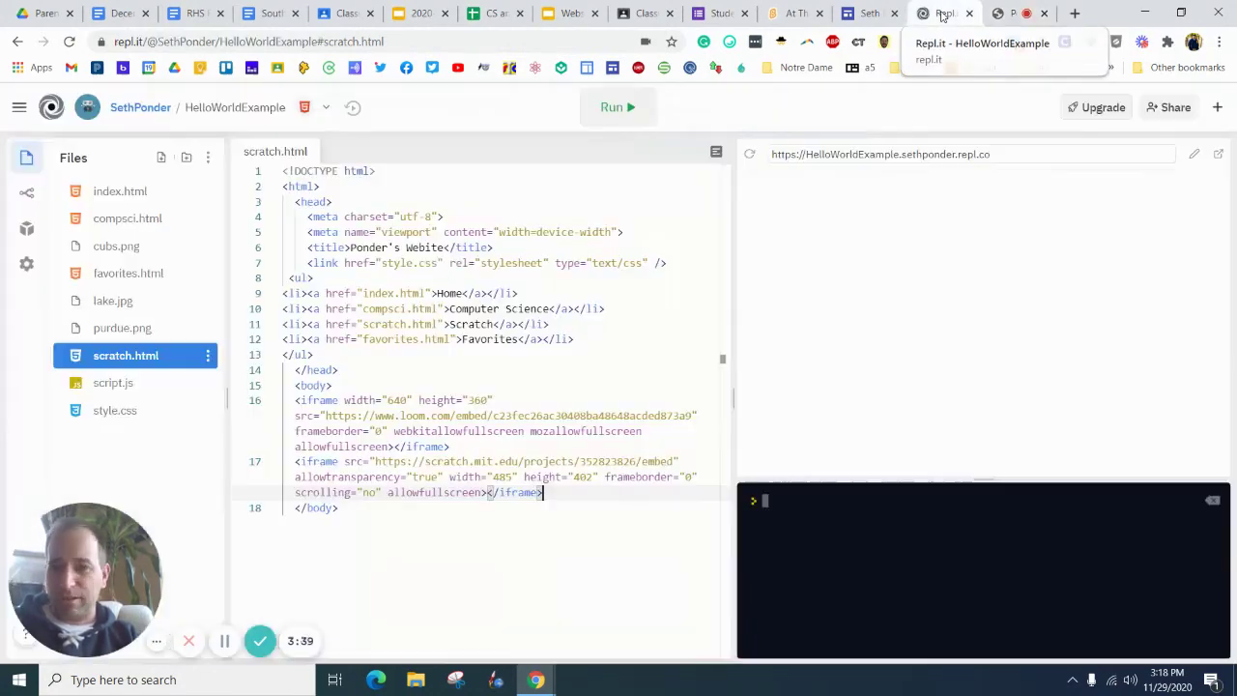
# Type <br> right after the Loom iframe's closing tag on line 16
pyautogui.click(463, 452)
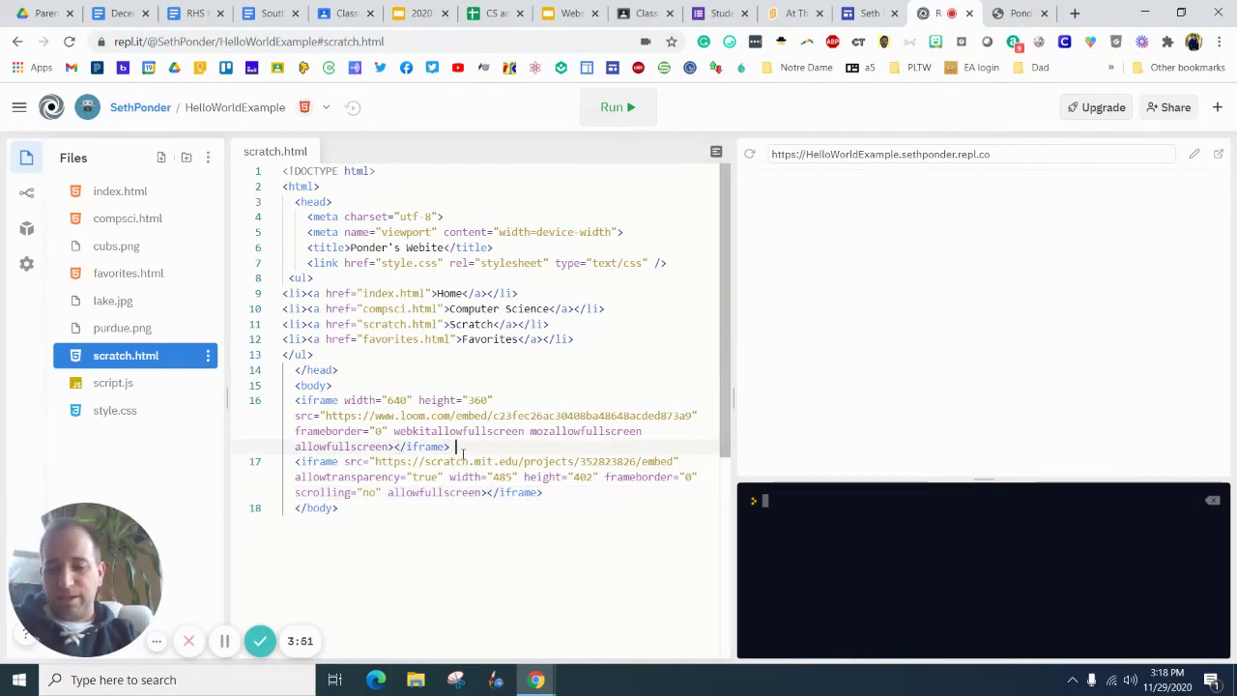
pyautogui.write('<')
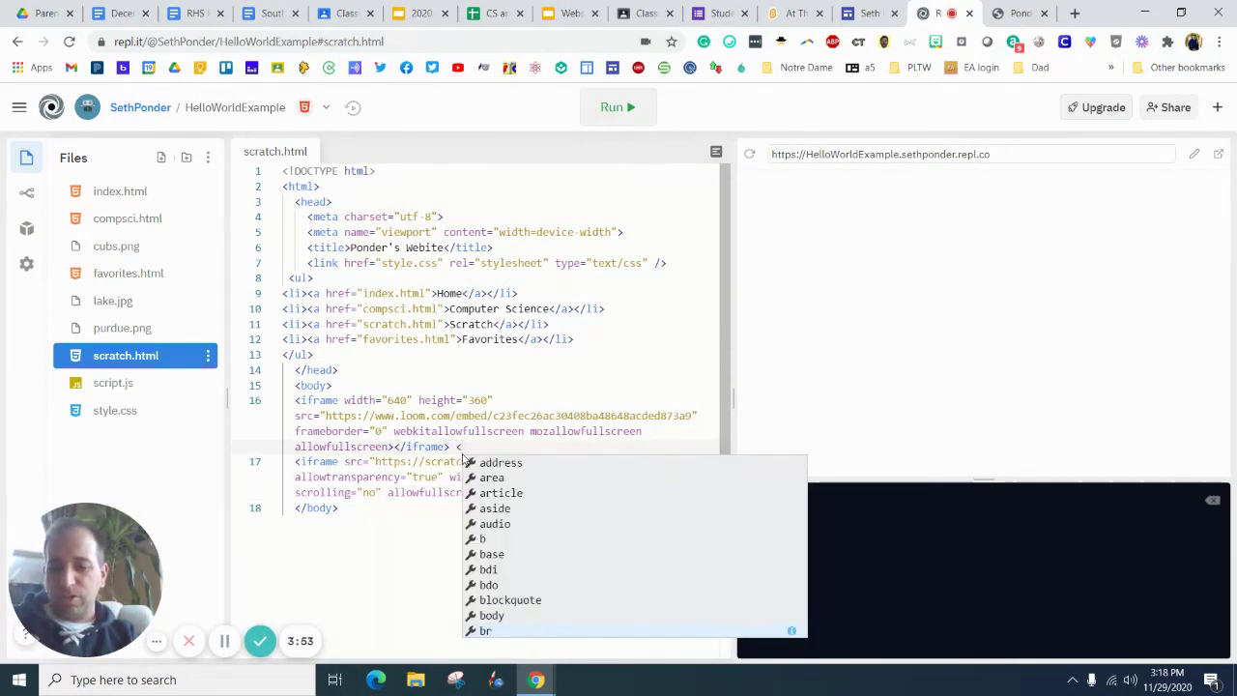
pyautogui.write('br')
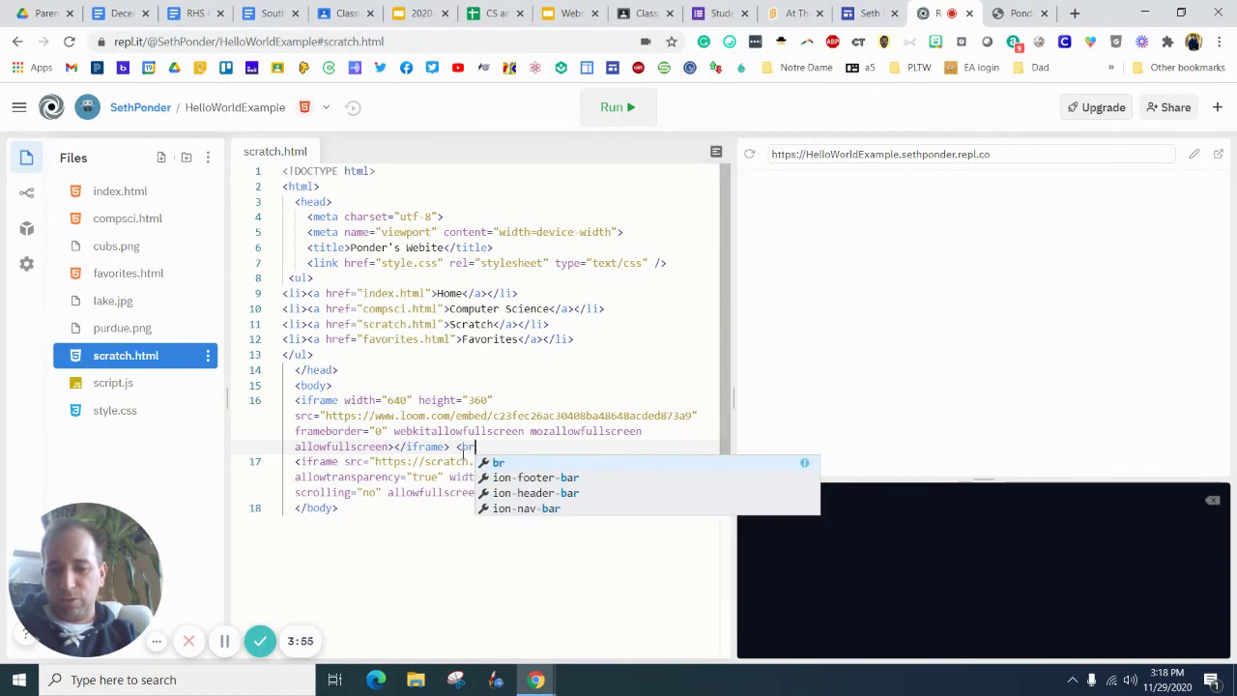
pyautogui.write('>')
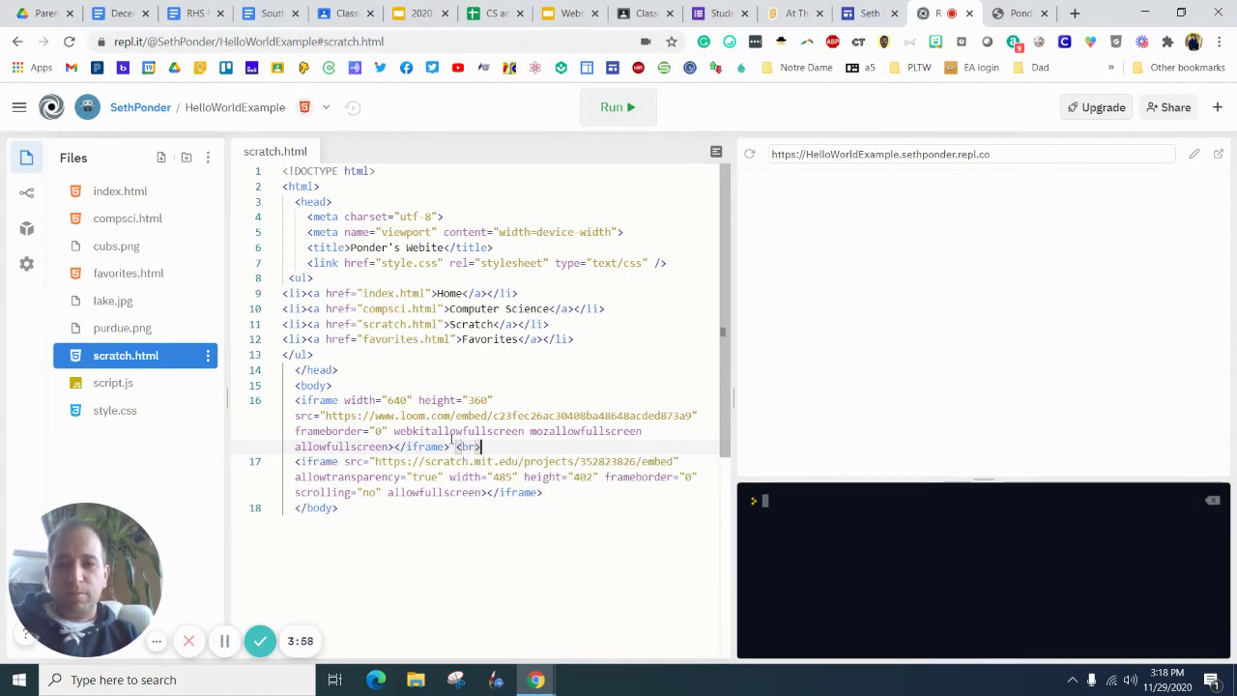
# Reload the live scratch.html page and start the At The Beach game below the Loom video
pyautogui.click(1015, 13)
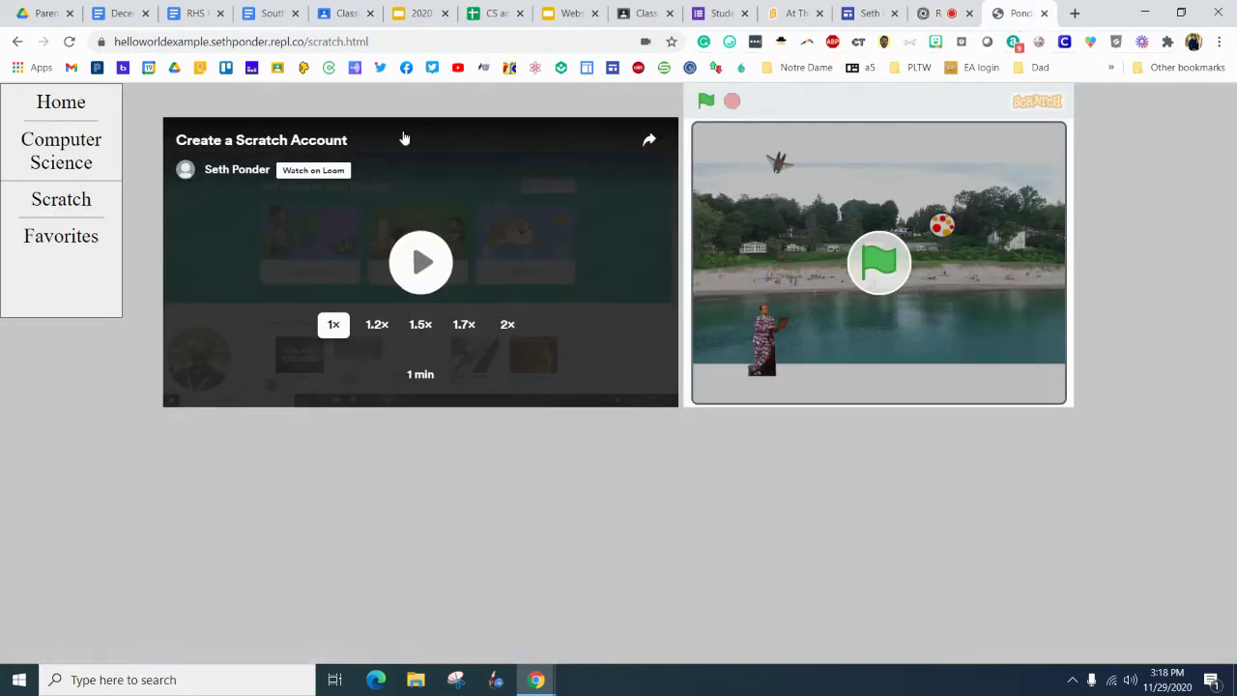
pyautogui.click(70, 41)
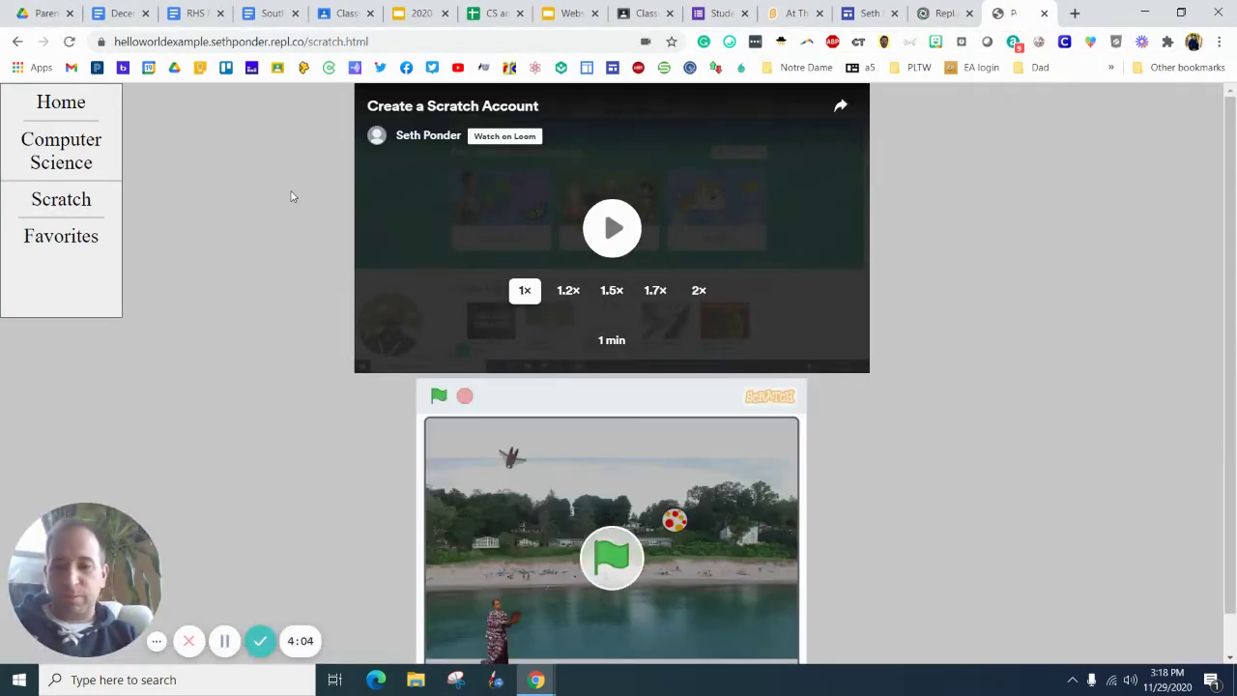
pyautogui.scroll(-1, 250, 292)
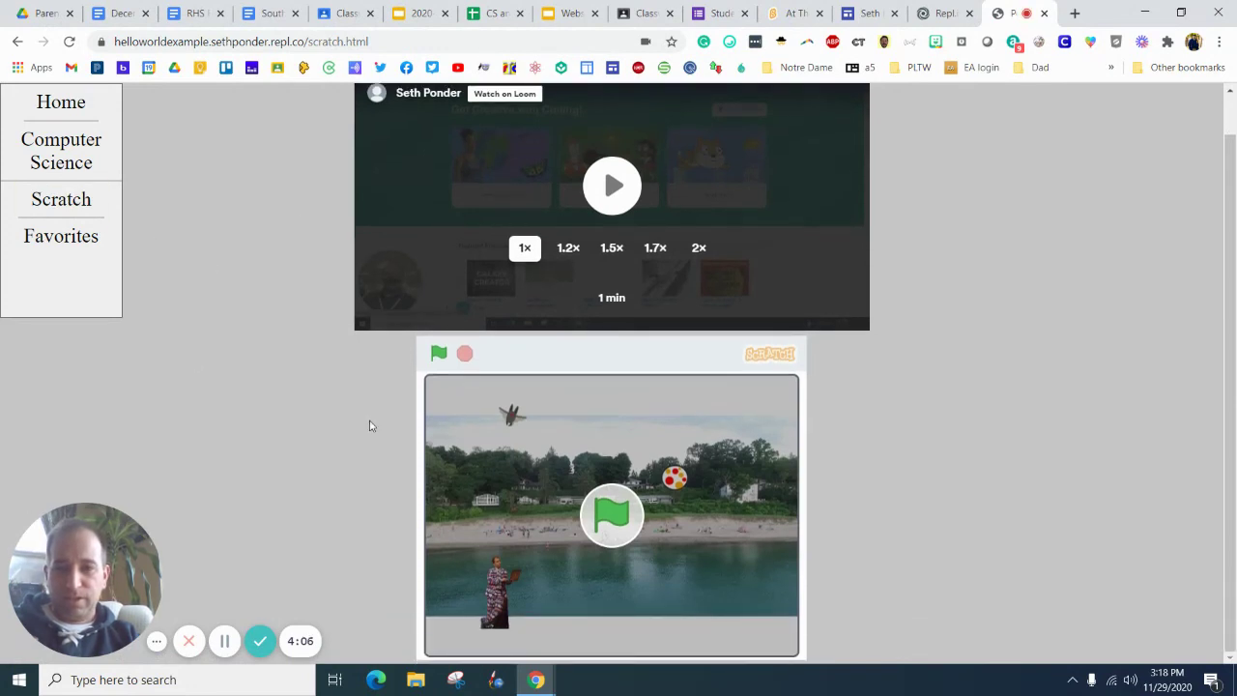
pyautogui.click(611, 515)
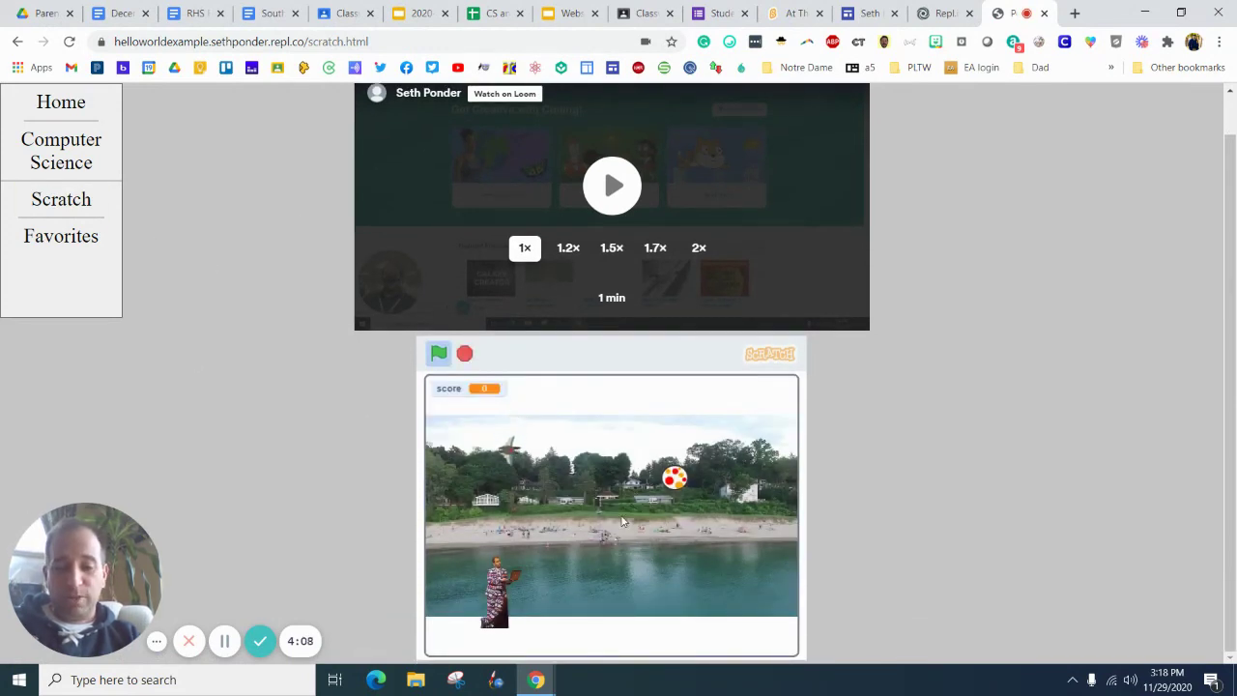